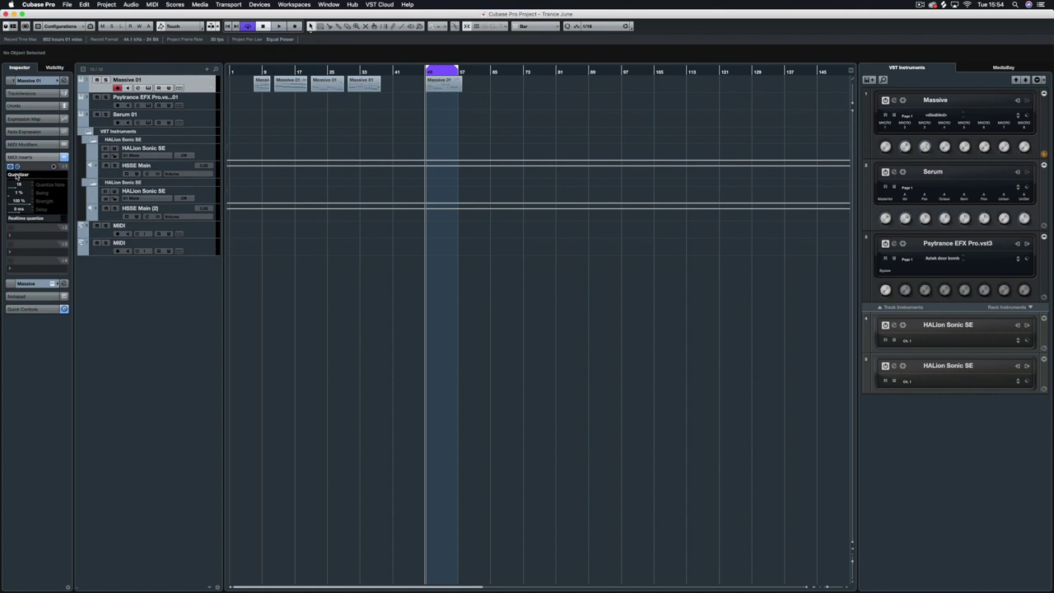
left_click(28, 175)
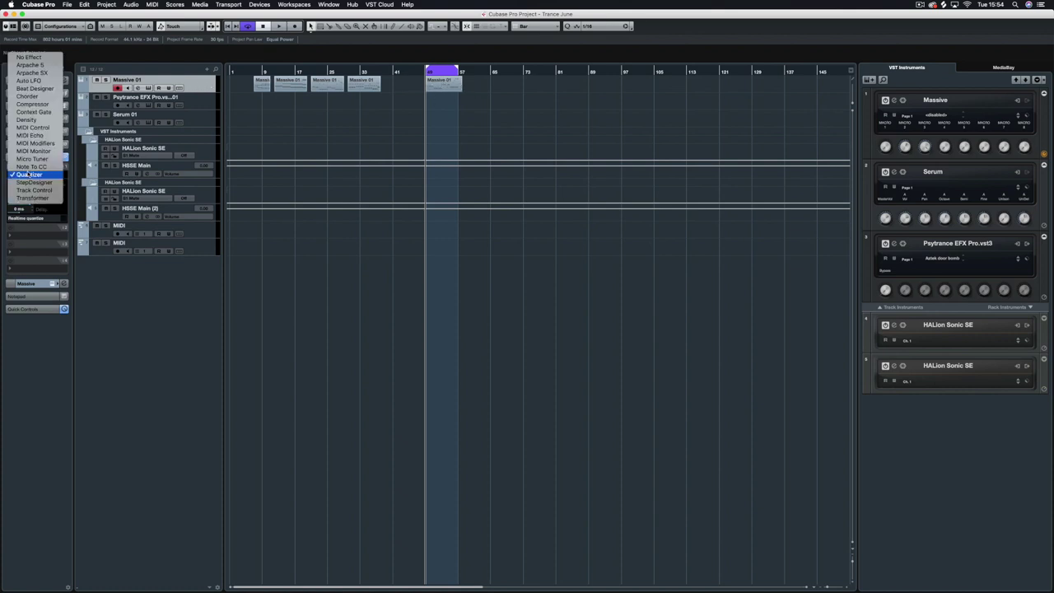
left_click(112, 306)
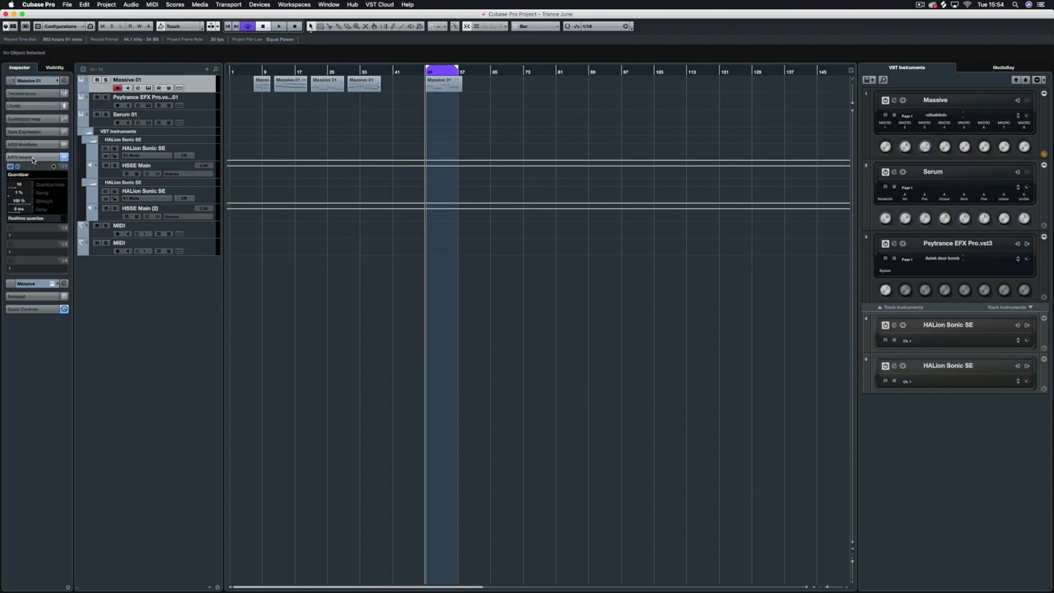
mouse_move(11, 197)
left_mouse_down()
mouse_move(66, 203)
mouse_move(8, 202)
left_mouse_up()
Open the Massive 01 part at bar 49 in the Key Editor and shorten the cycle range to bars 49–50.
left_click(442, 88)
double_click(442, 88)
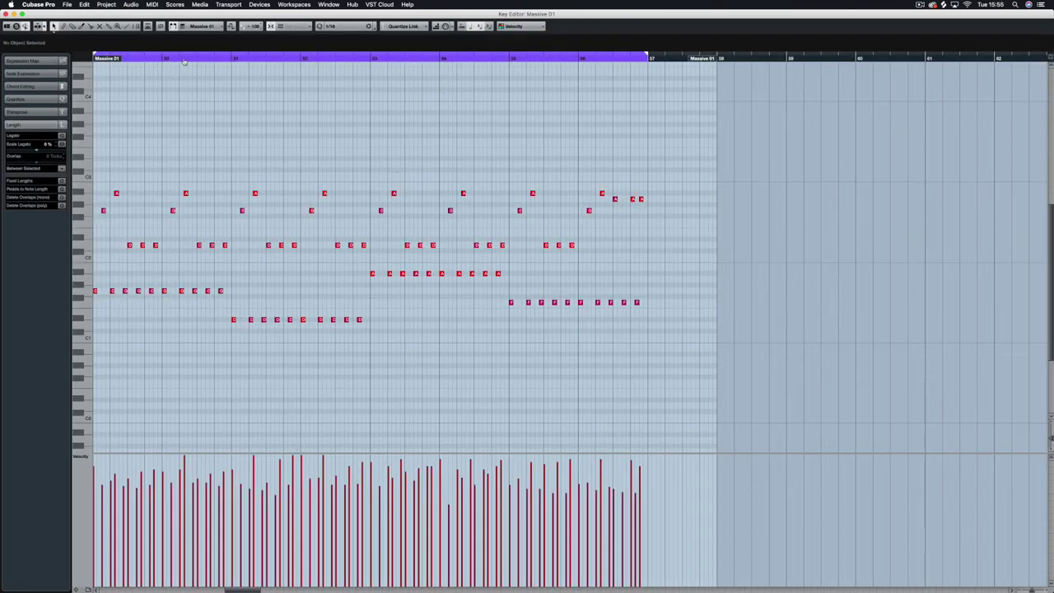
left_click_drag(164, 61, 296, 97)
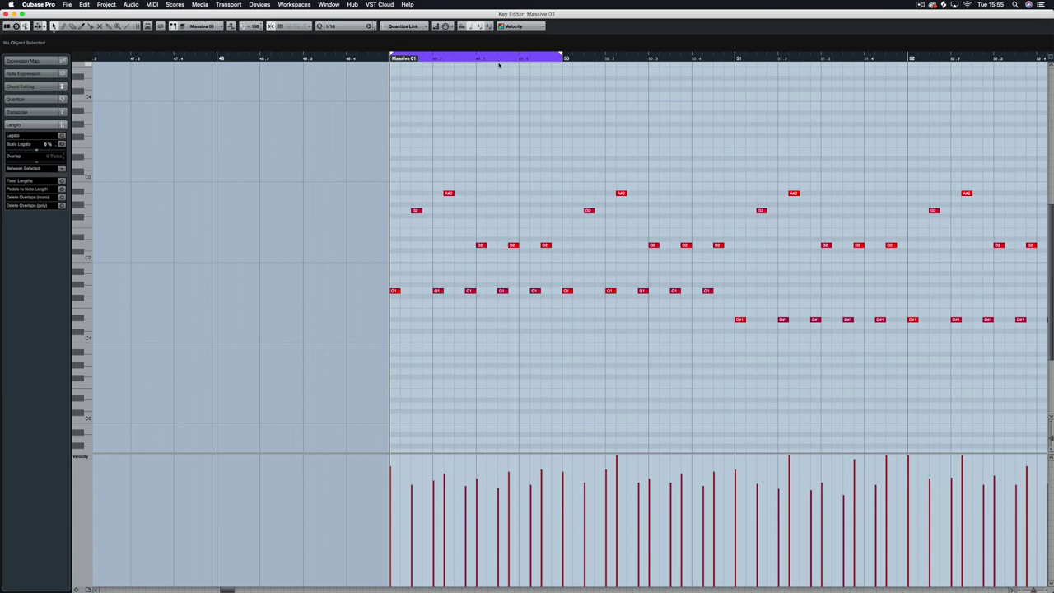
key("Return")
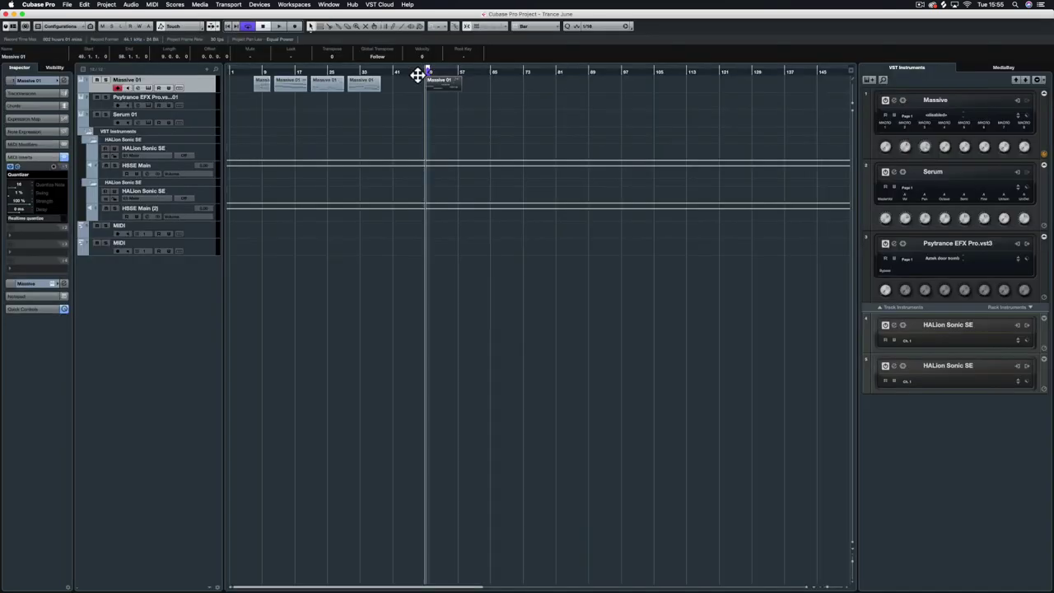
Play back the one-bar loop to hear the Massive 01 pattern before adding more swing.
key("XF86AudioRaiseVolume")
key("space")
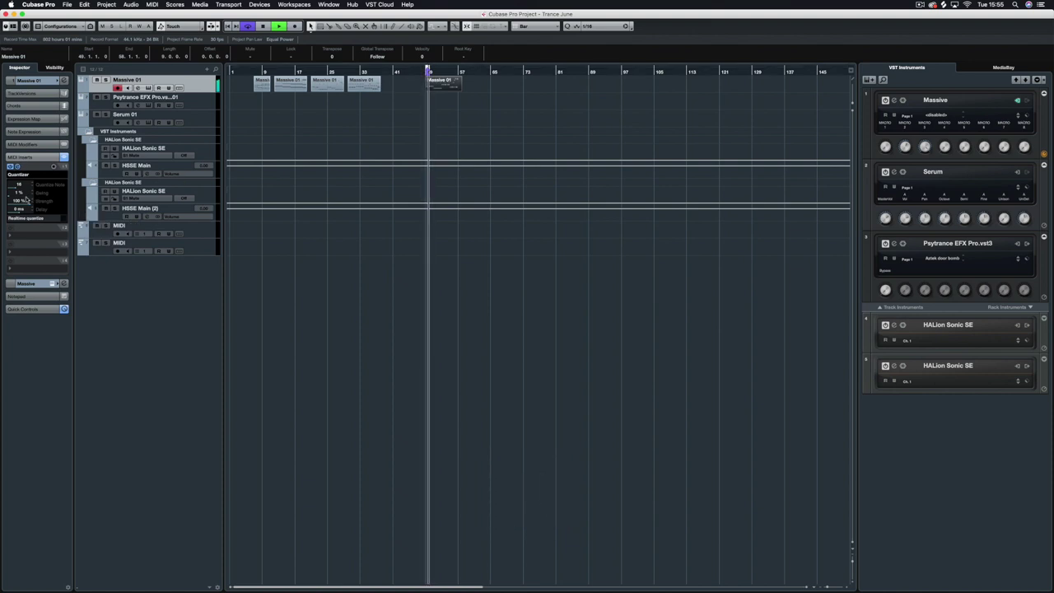
key("space")
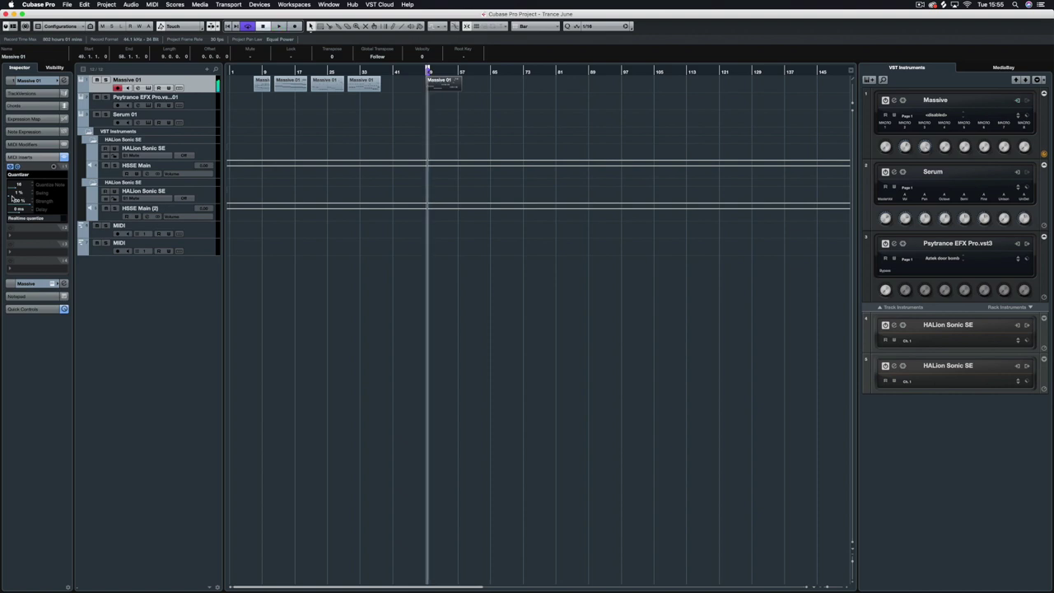
Raise the Quantizer insert's Swing to 50 % and play the loop from its start.
left_click_drag(15, 203, 42, 203)
key("KP_1")
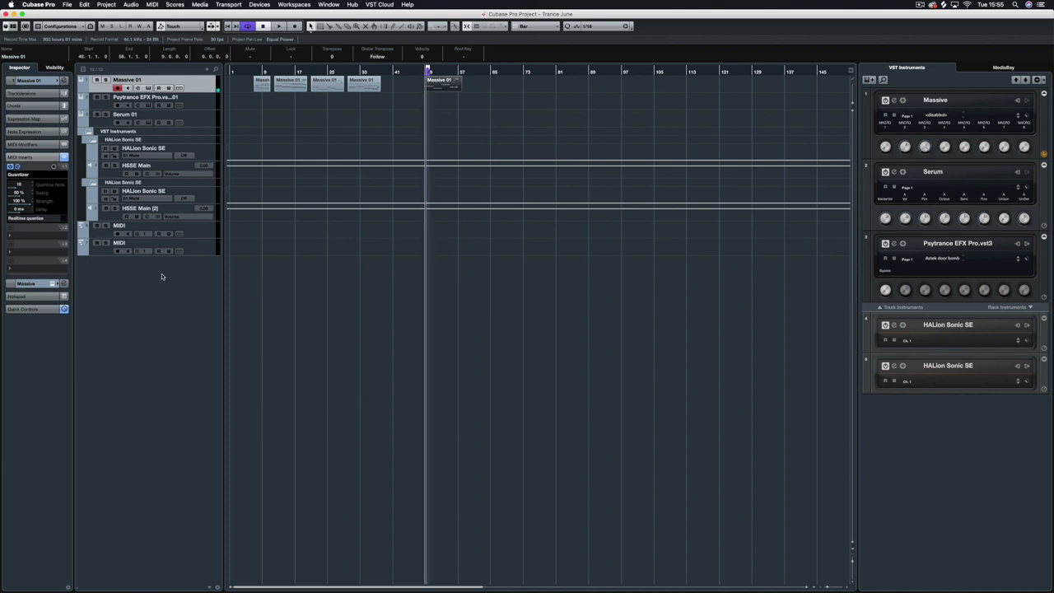
key("space")
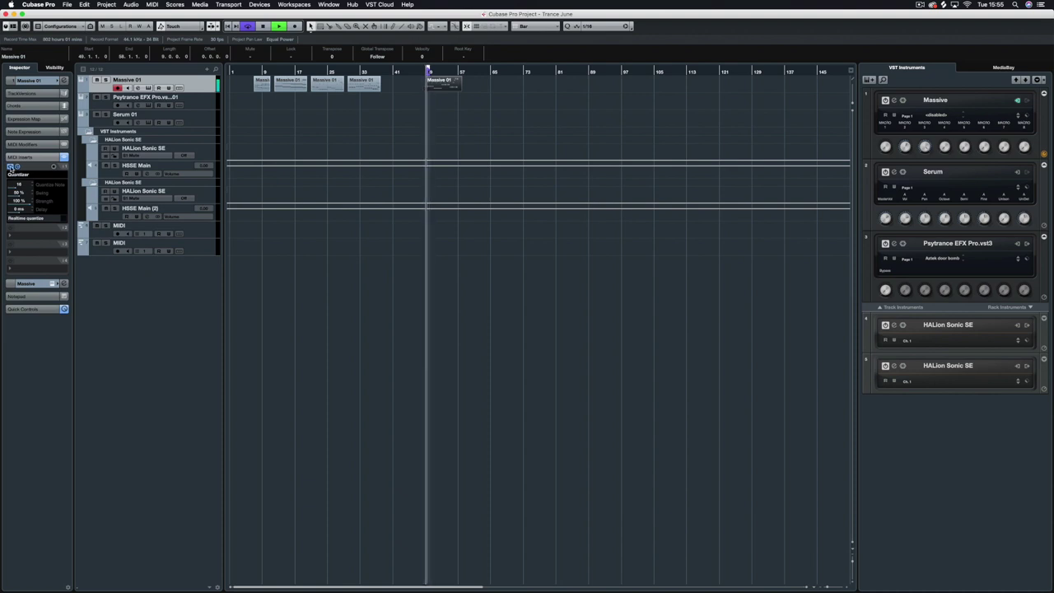
Switch the Quantizer insert off and on again during playback to compare the swing, and stop playback.
left_click(11, 167)
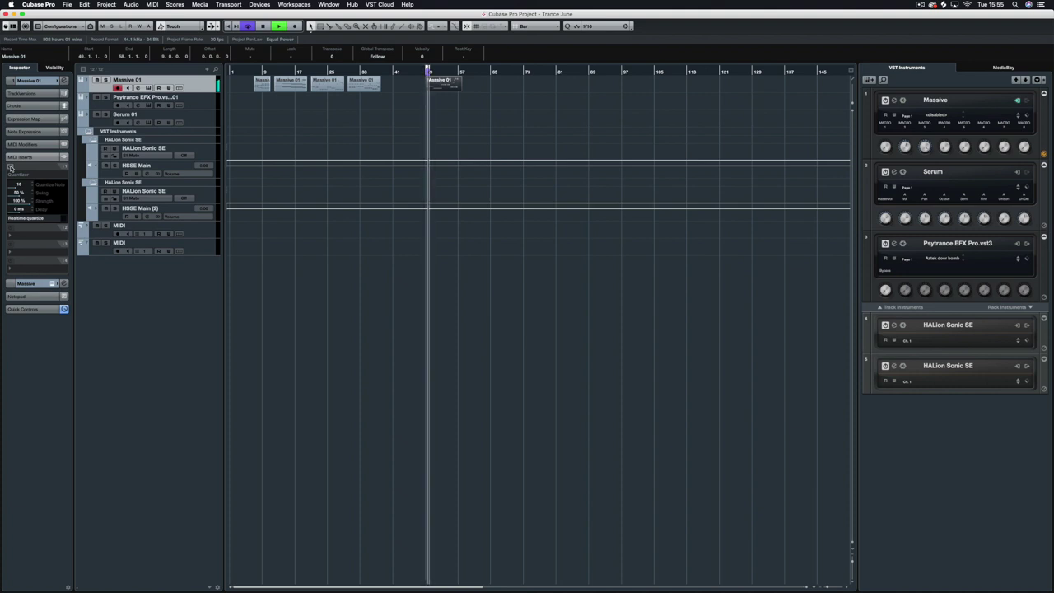
left_click(10, 167)
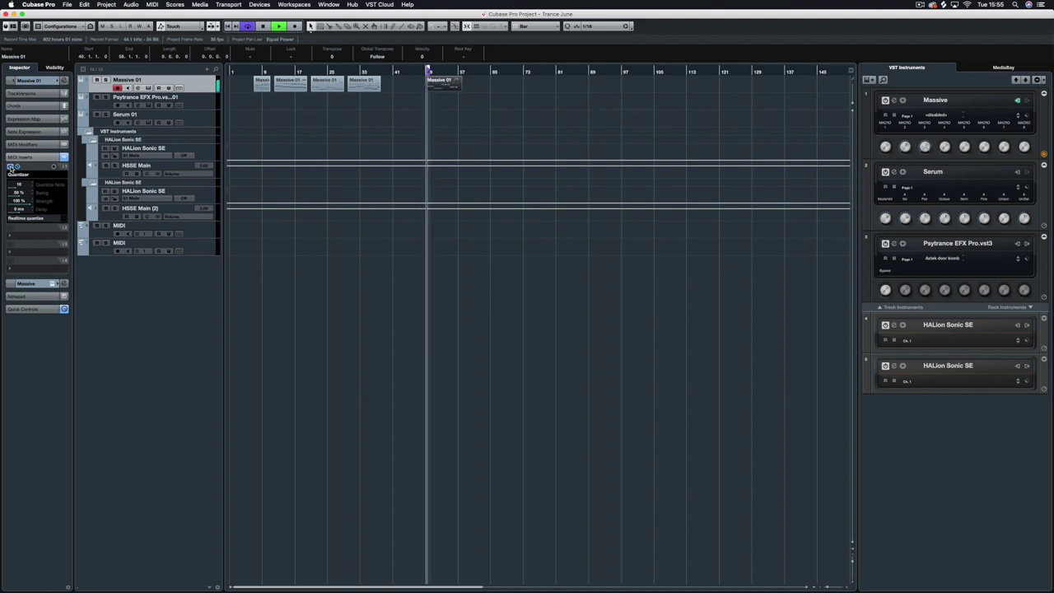
key("space")
Draw a continuous row of 1/16 notes on G0 across bar 49 of the Massive 01 part.
double_click(278, 75)
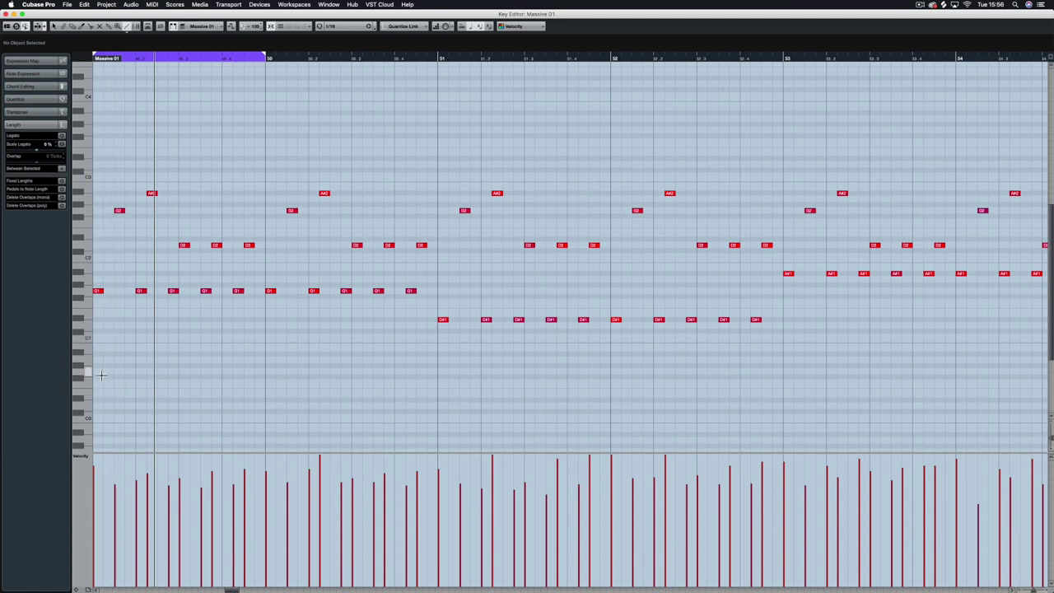
left_click_drag(219, 374, 259, 371)
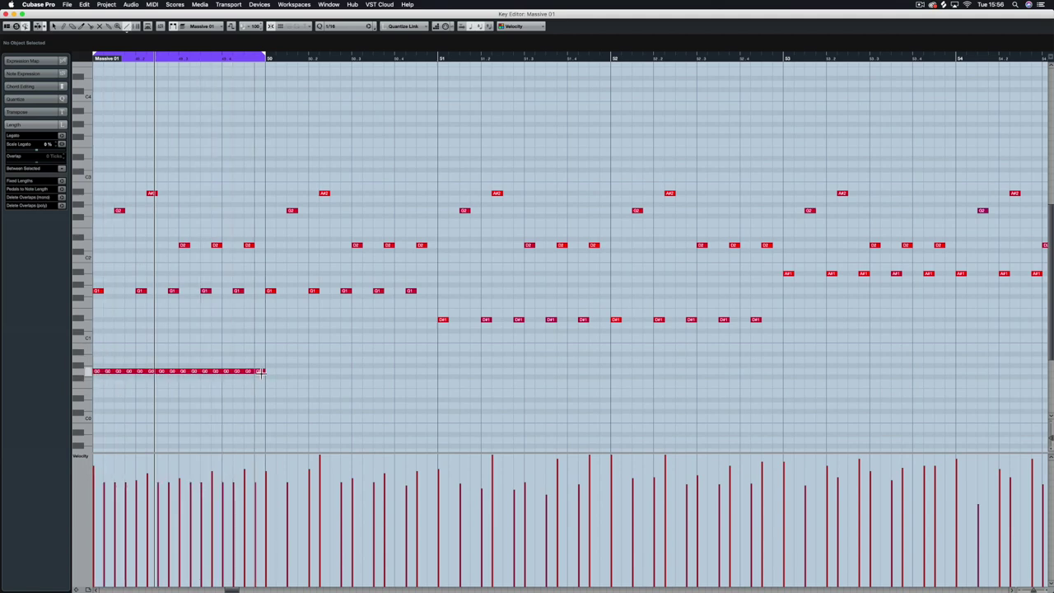
left_click(54, 26)
Play the loop from its start and transpose all notes of the part up one octave.
key("KP_1")
key("space")
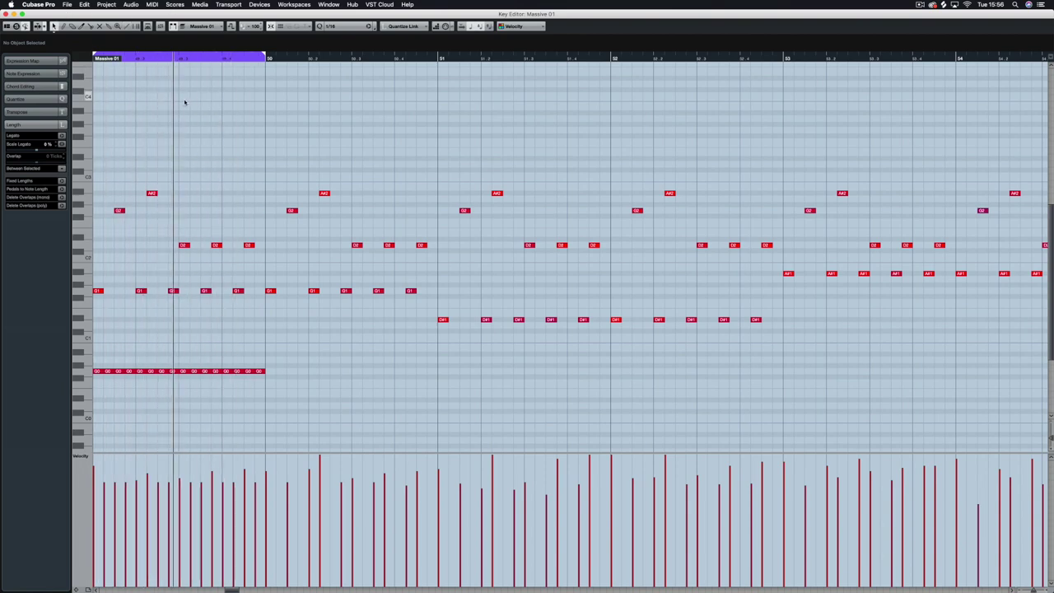
key("super+a")
key("shift+Up")
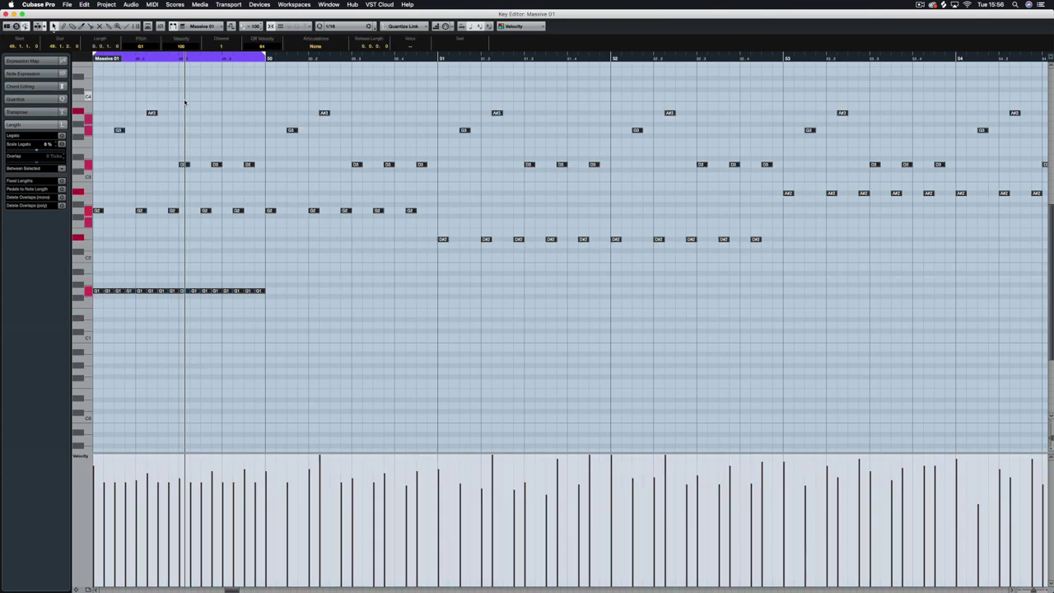
Return to the project window and compare the denser, transposed pattern with the Quantizer insert off and on.
key("Return")
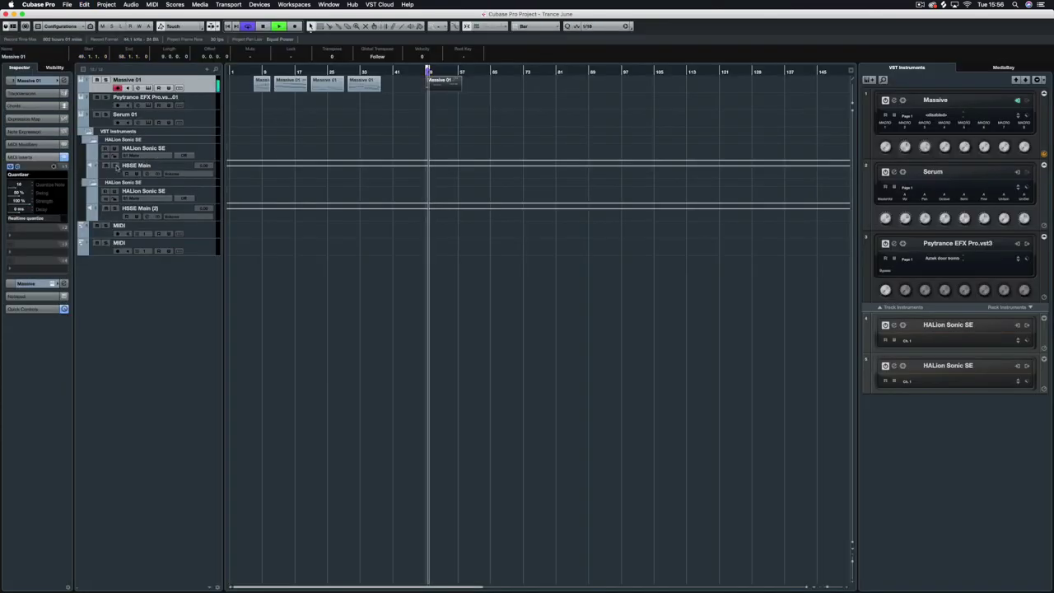
left_click(10, 167)
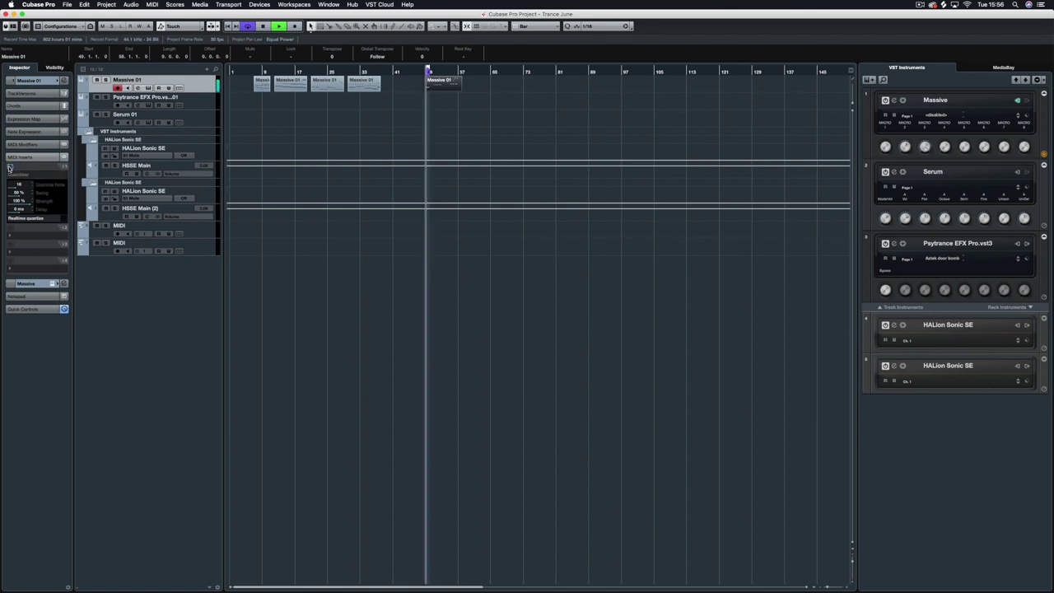
left_click(10, 167)
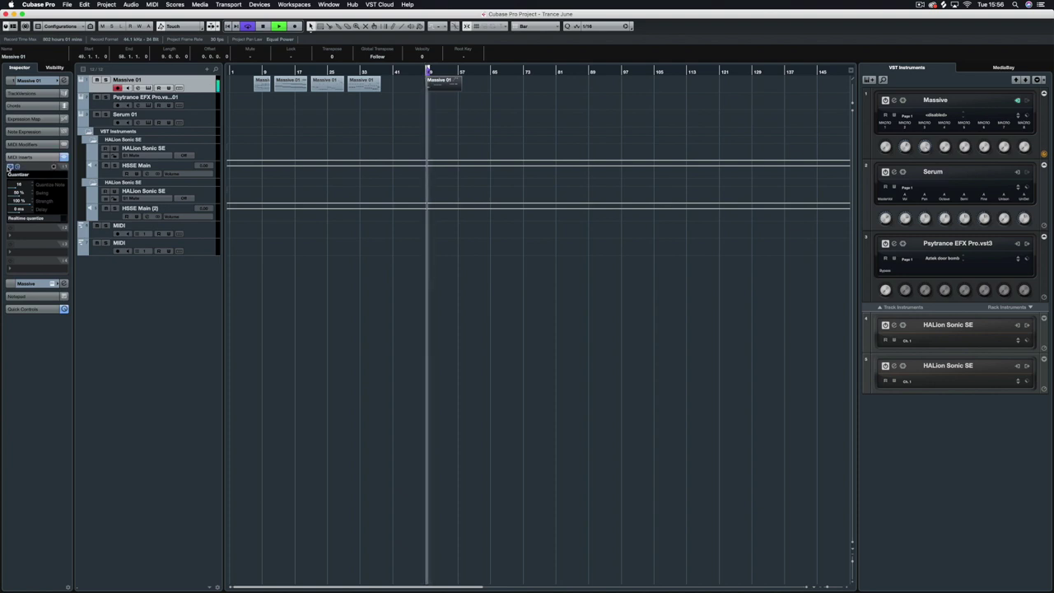
key("space")
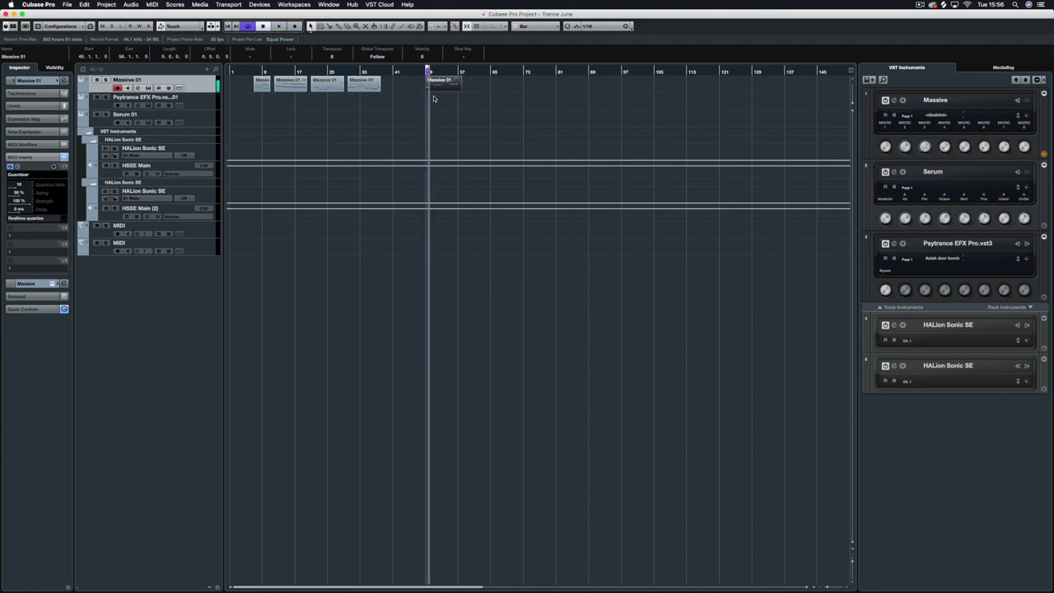
Check the part's notes in the Key Editor, then set the Quantizer slot to No Effect and collapse the MIDI inserts.
key("Return")
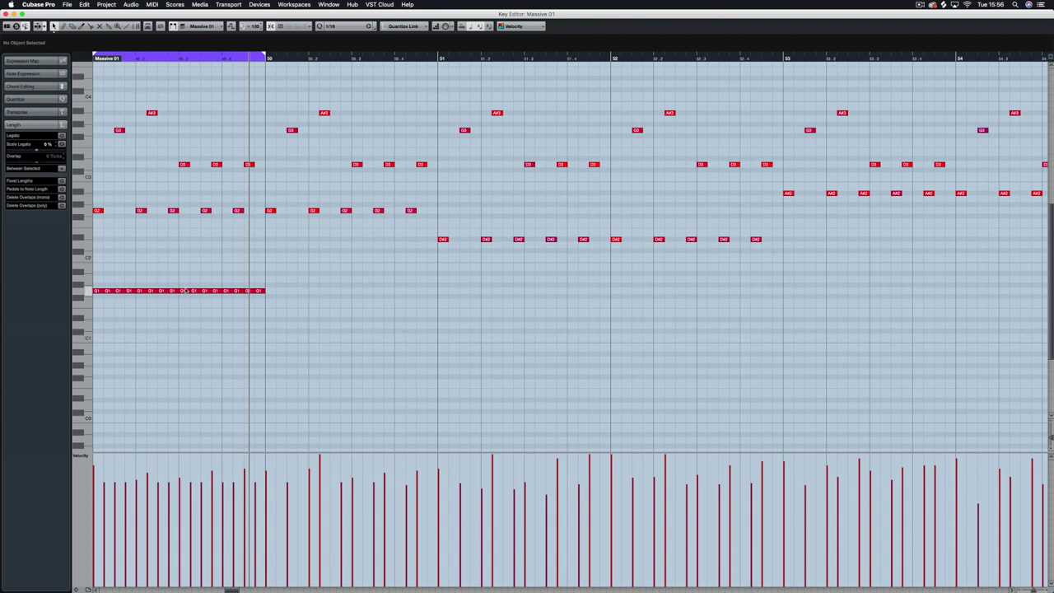
key("Return")
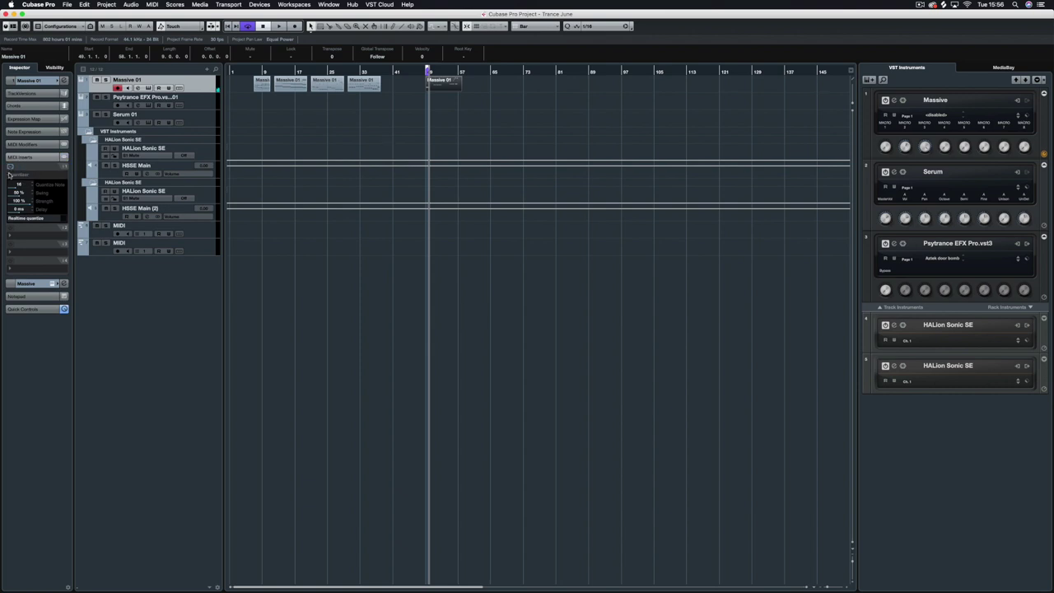
left_click(22, 176)
left_click(45, 59)
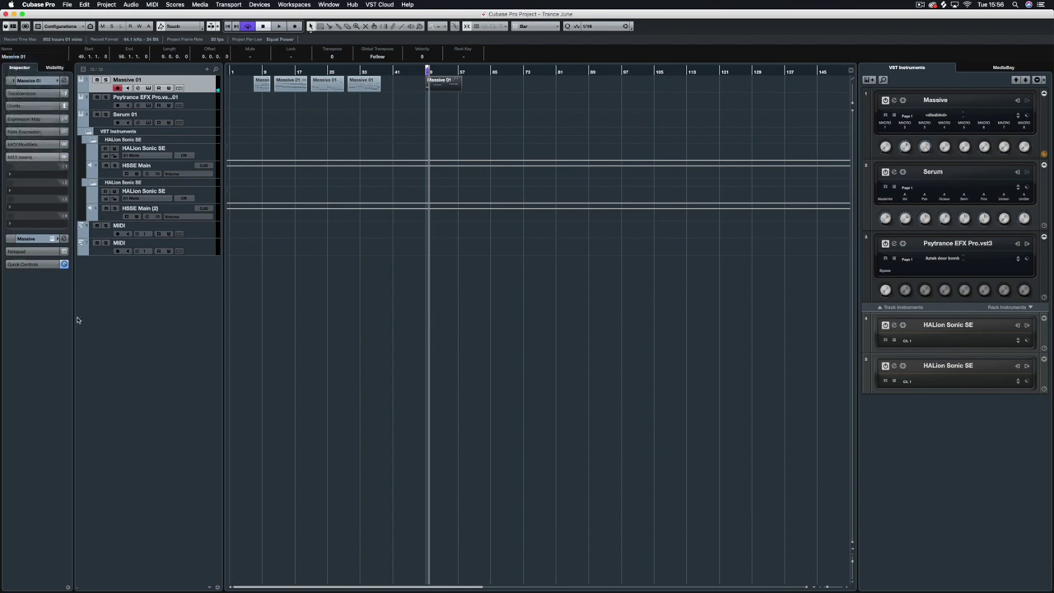
left_click(20, 157)
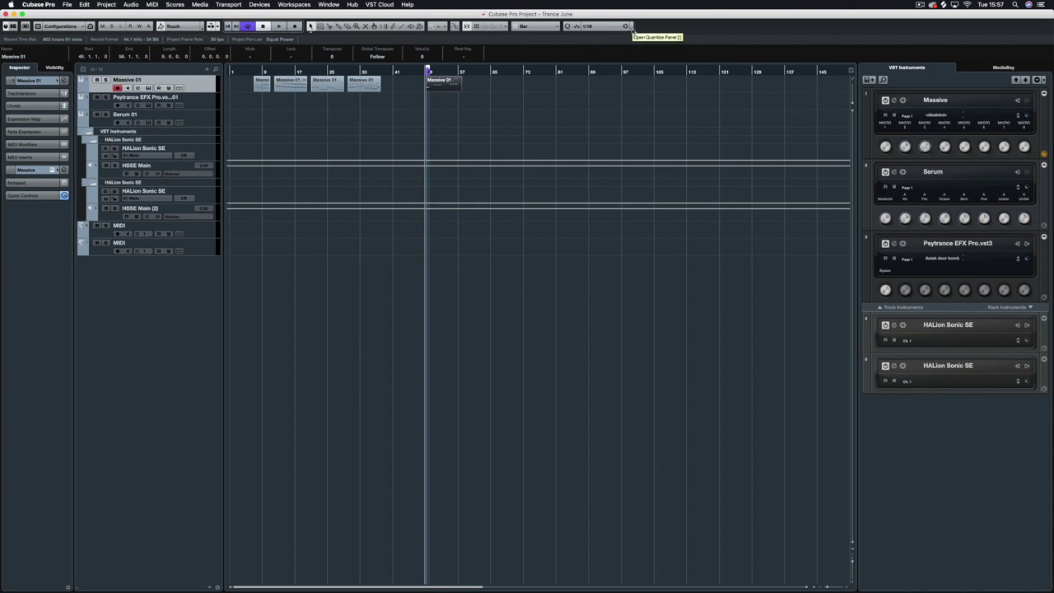
Open the Quantize Panel and look through the available grid values, keeping 1/16.
left_click(631, 28)
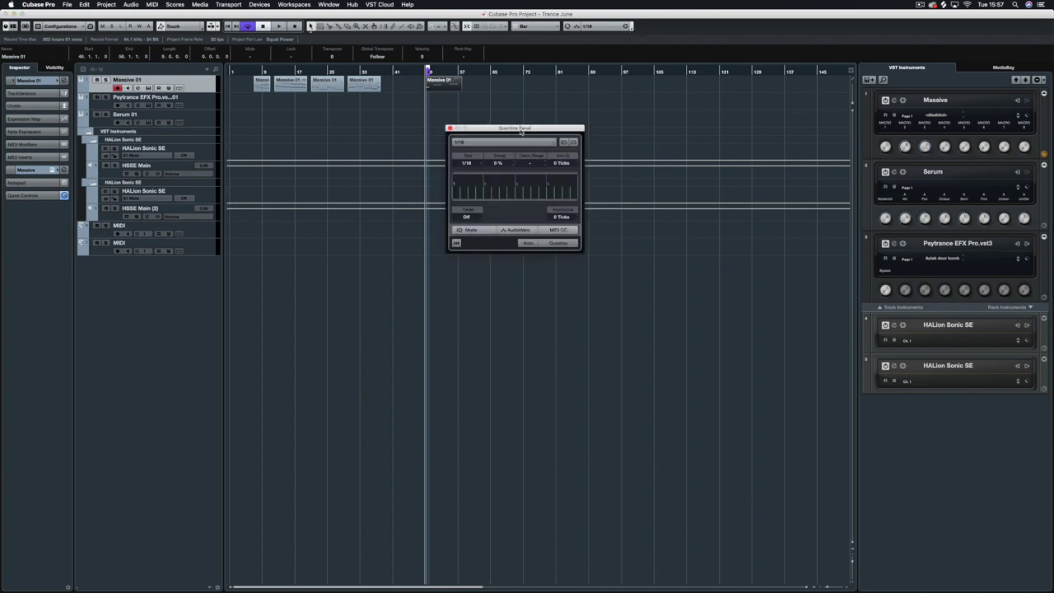
left_click_drag(523, 132, 506, 132)
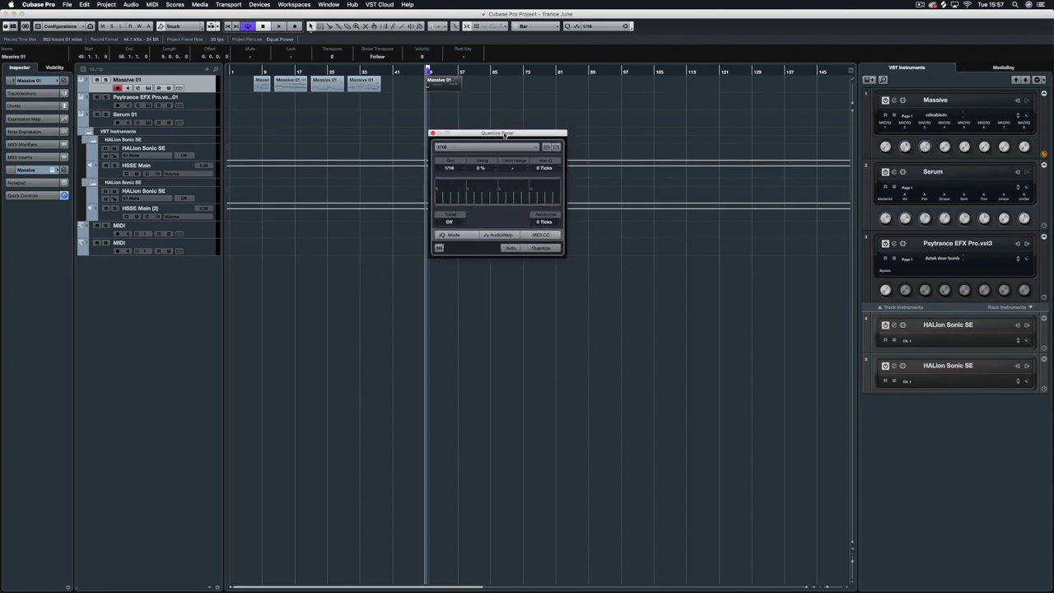
left_click(450, 168)
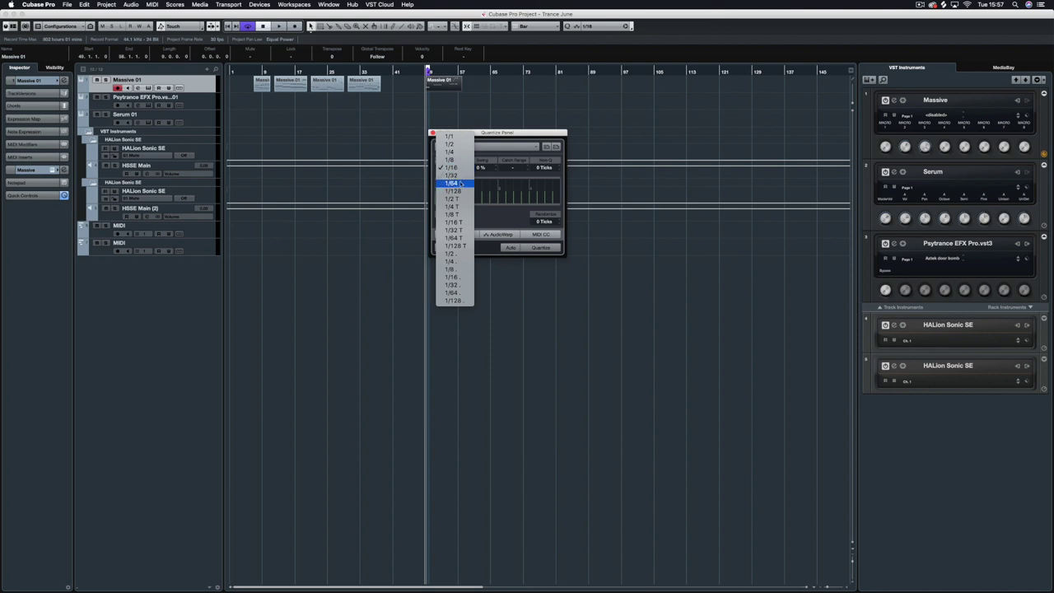
left_click(509, 135)
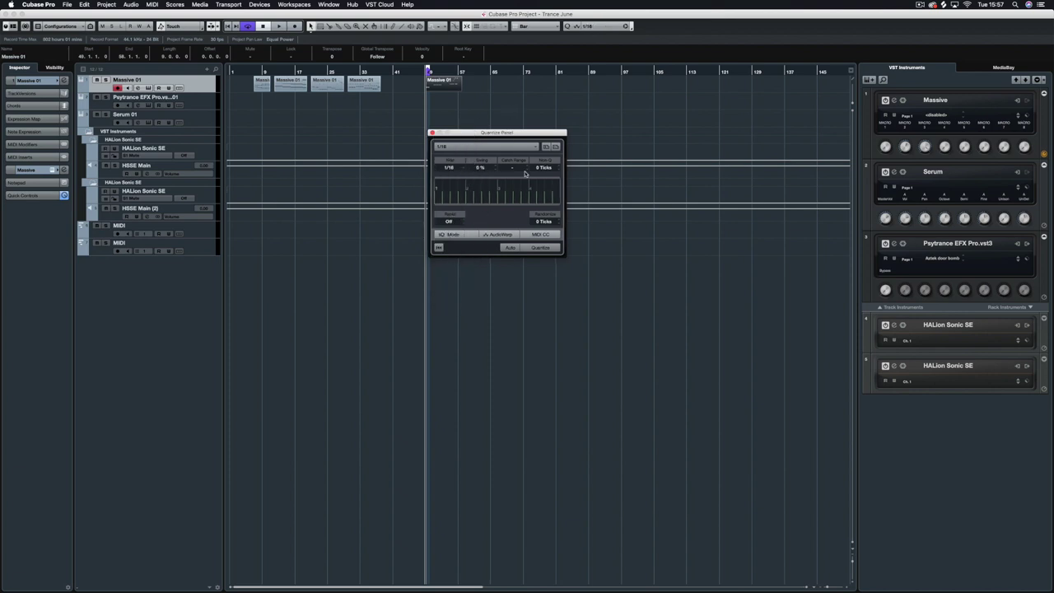
Set the Quantize Panel's swing to 82 % and apply quantize to the selected Massive 01 part.
left_click_drag(482, 171, 482, 108)
left_click_drag(481, 170, 497, 292)
left_click_drag(486, 170, 484, 112)
left_click(533, 246)
Open the Massive 01 part in the Key Editor and quantize its notes with the 82 % swing setting.
double_click(439, 86)
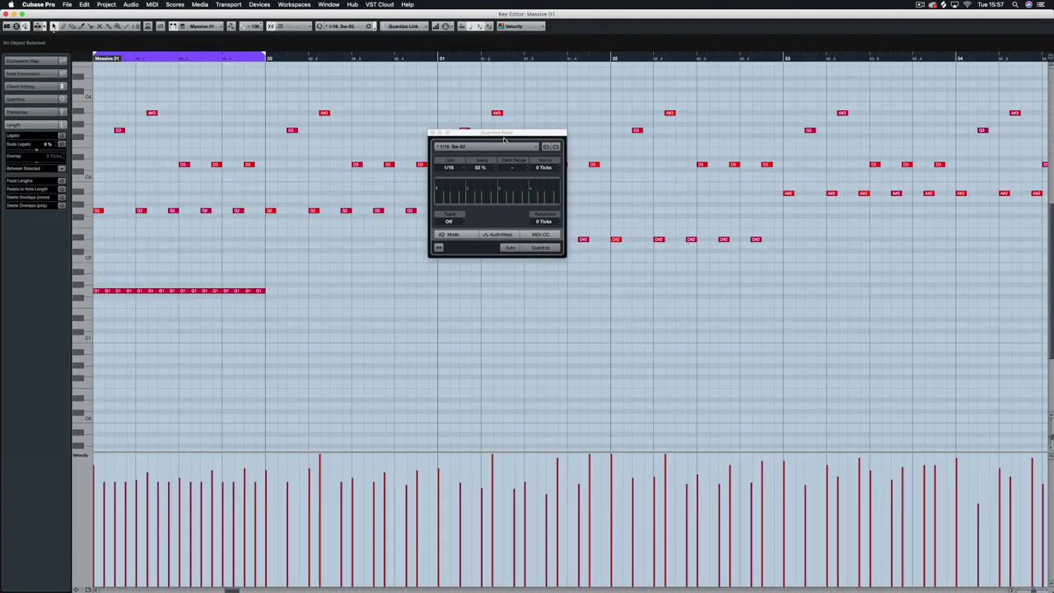
left_click_drag(504, 140, 534, 183)
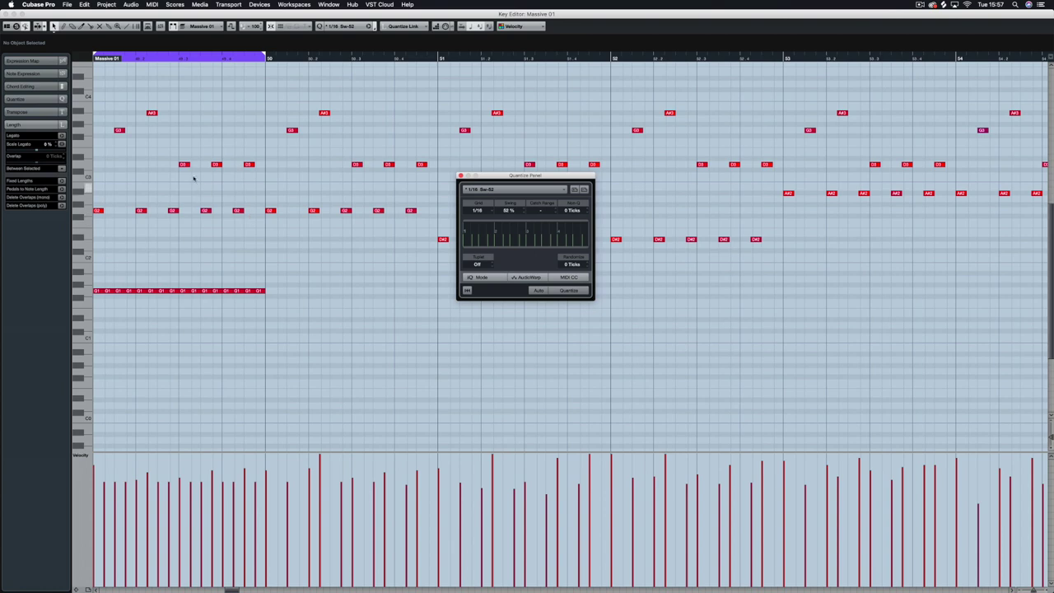
left_click(569, 290)
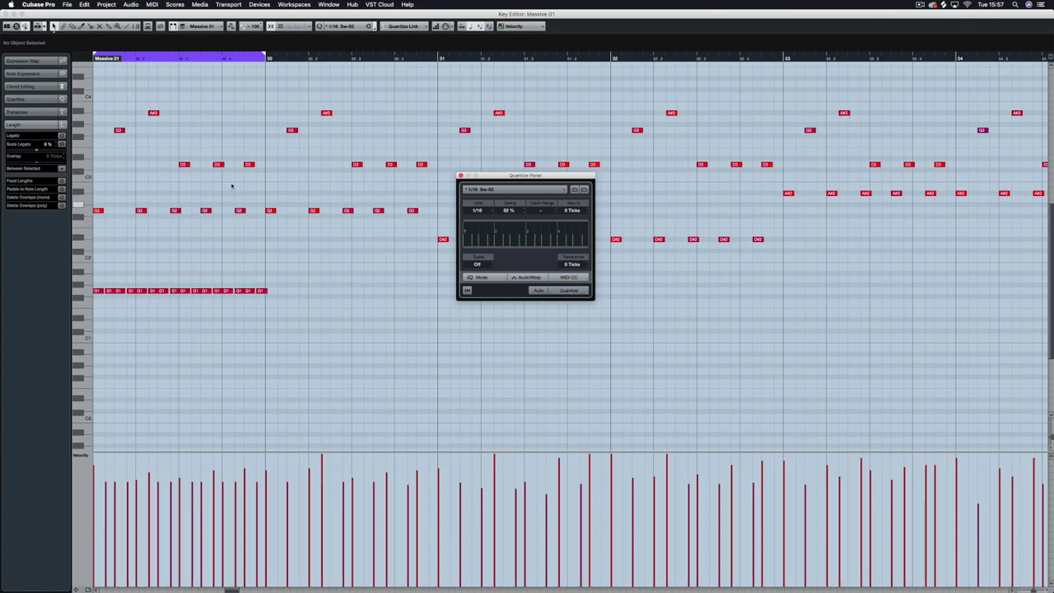
Inspect the swung note positions, raise the swing to 100 %, and quantize the notes again.
scroll(192, 142, "left", 10)
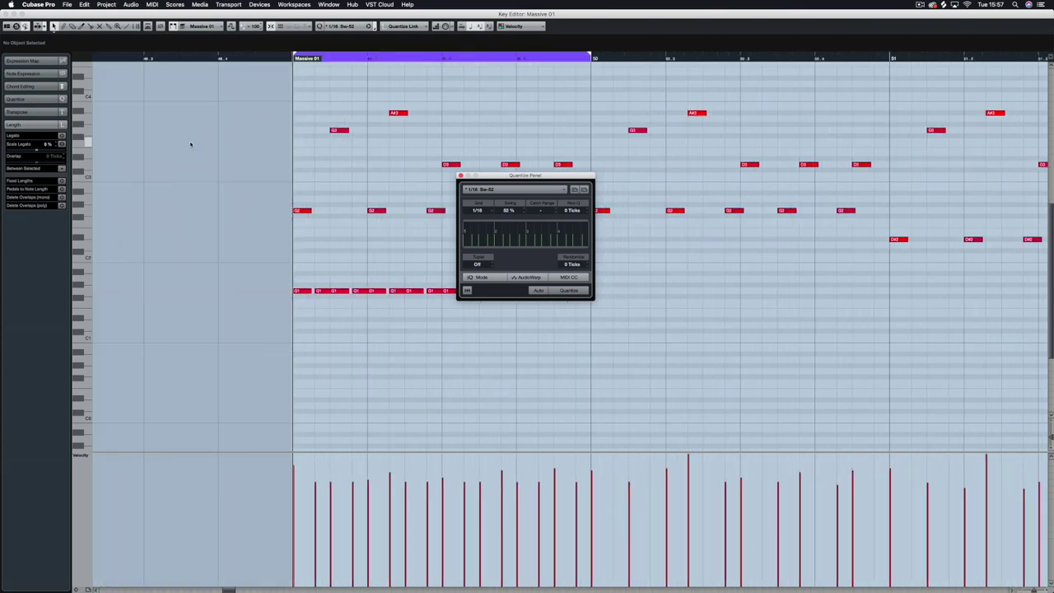
left_click(303, 105)
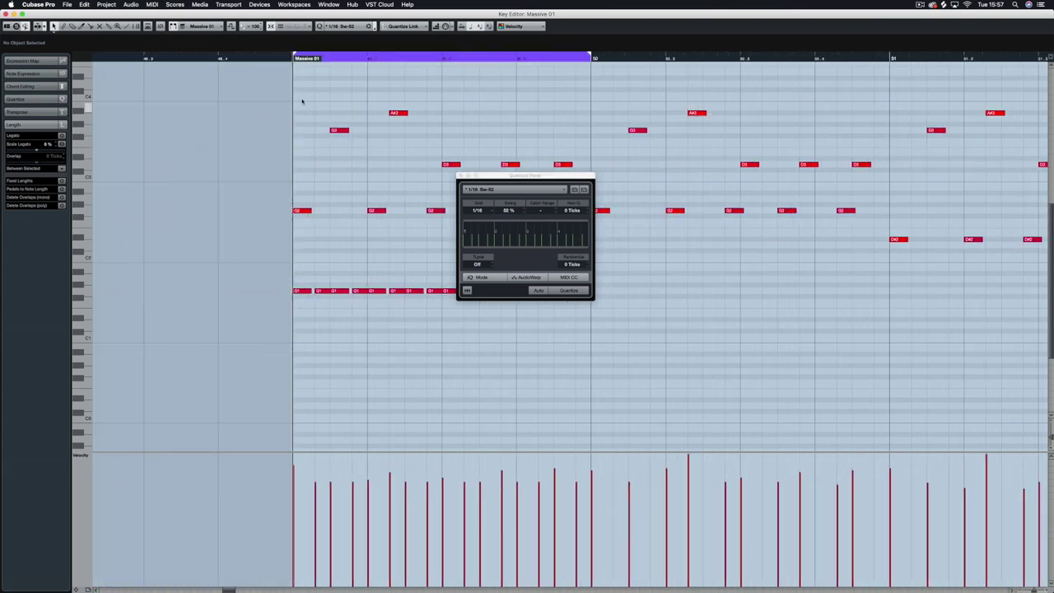
left_click_drag(312, 102, 322, 98)
key("g")
key("g")
key("g")
key("g")
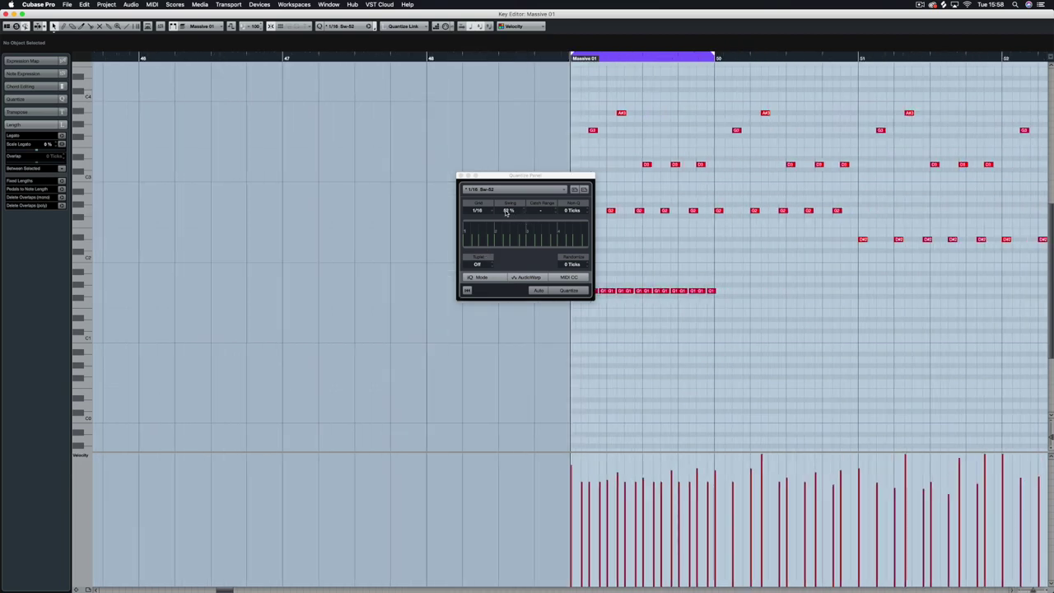
left_click_drag(507, 212, 506, 153)
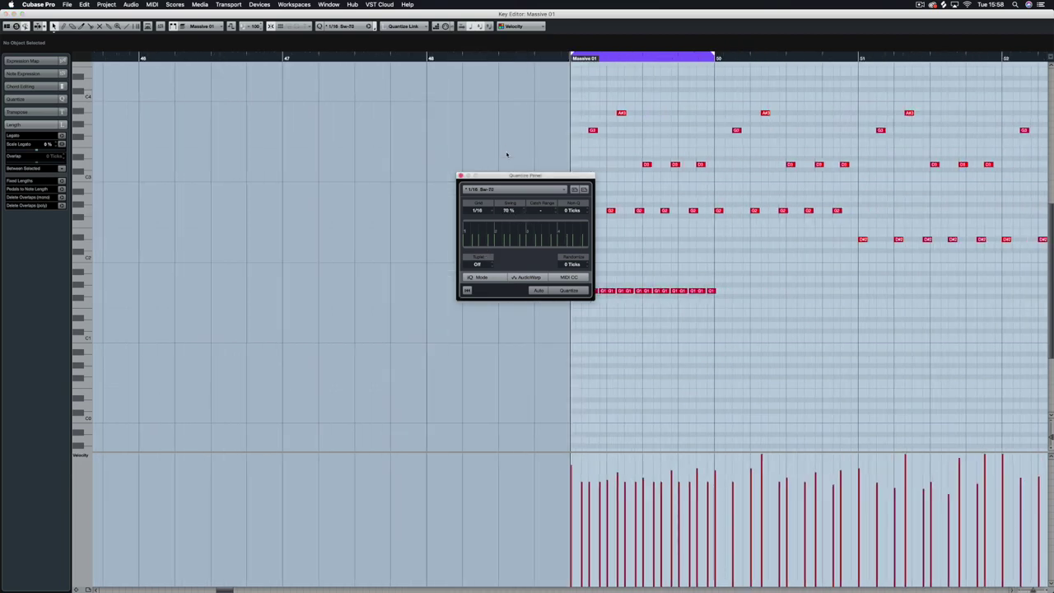
left_click(562, 294)
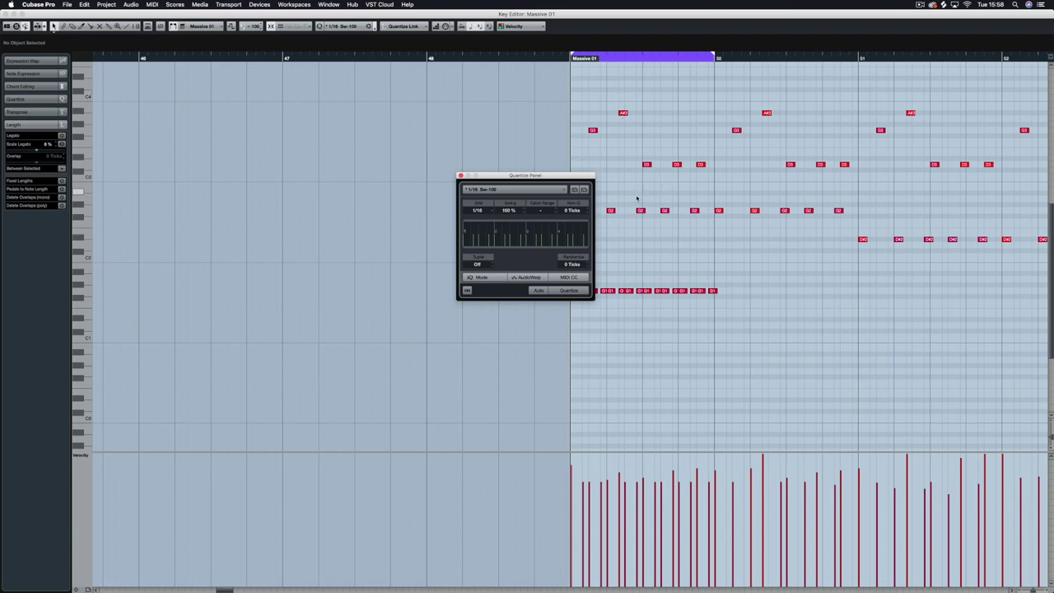
Play the 100 % swing version, reset the Quantize Panel's swing to 0 %, and quantize the Massive 01 notes straight.
key("space")
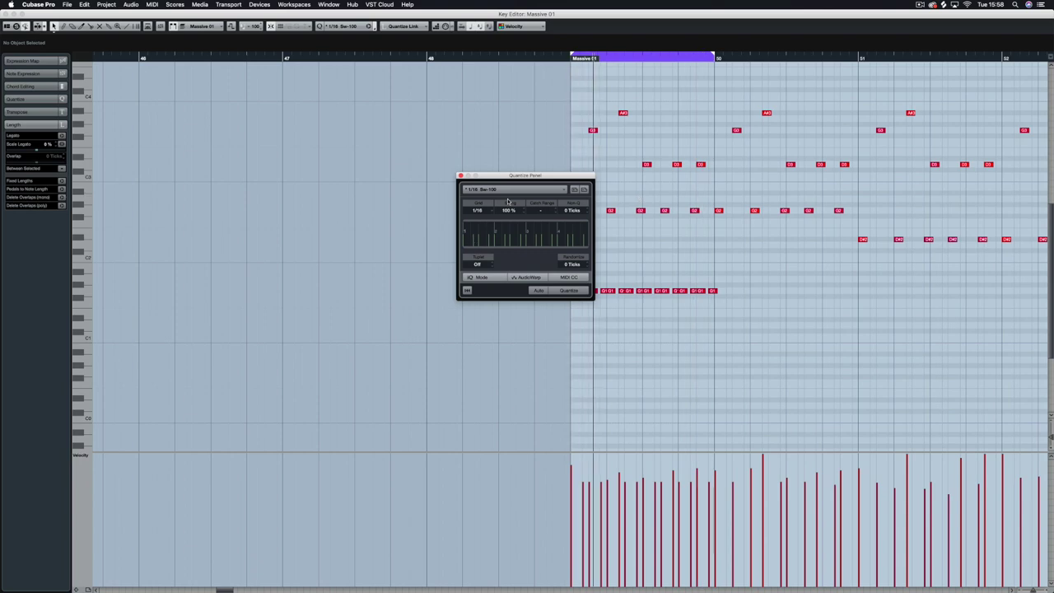
left_click_drag(508, 212, 510, 503)
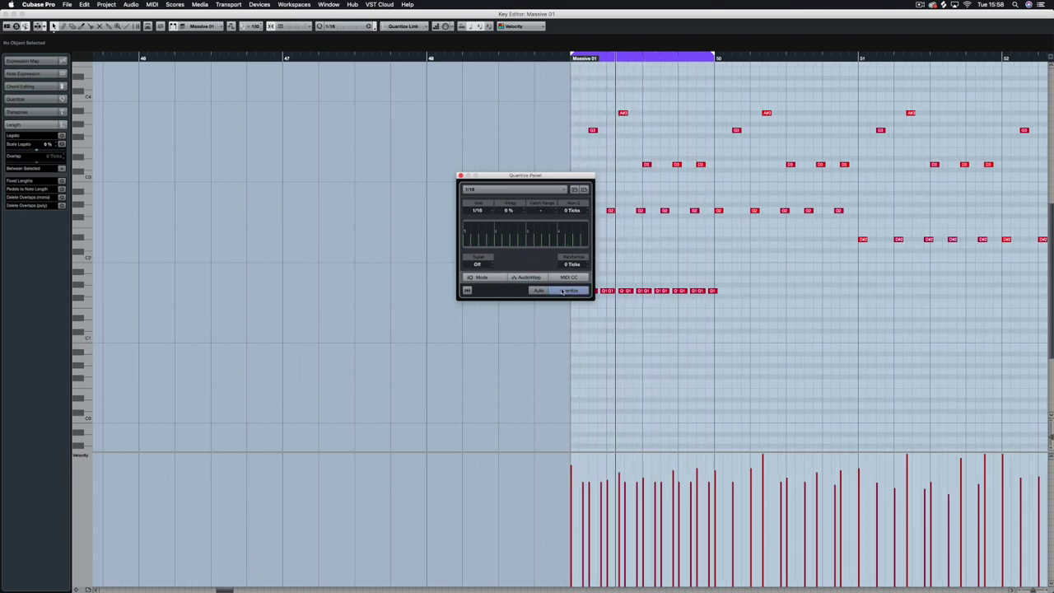
left_click(566, 291)
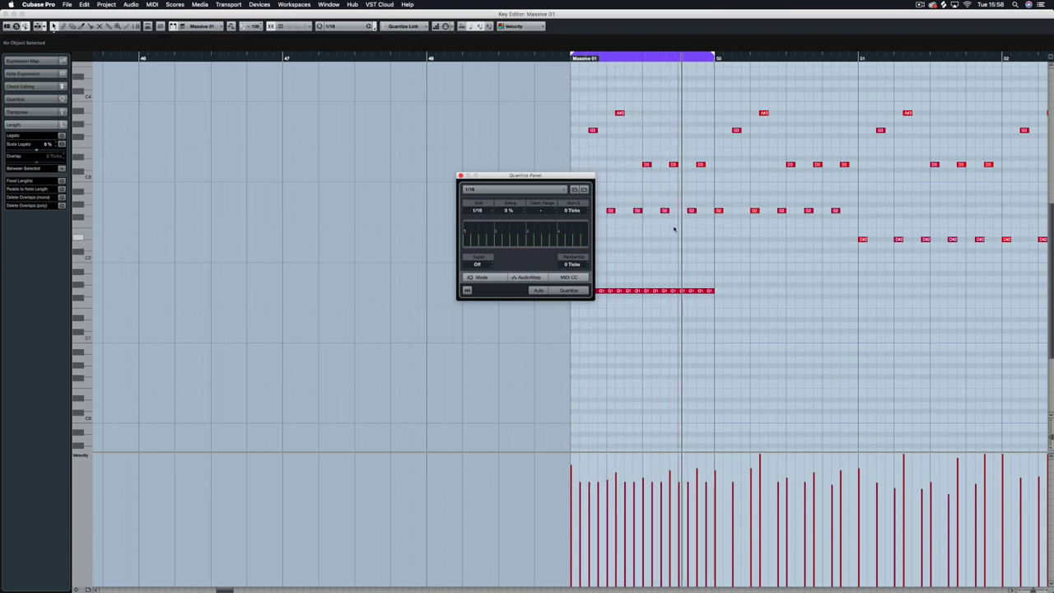
Set the swing to 46 %, quantize the notes, and play the Massive 01 part from the left locator.
left_click_drag(510, 211, 515, 173)
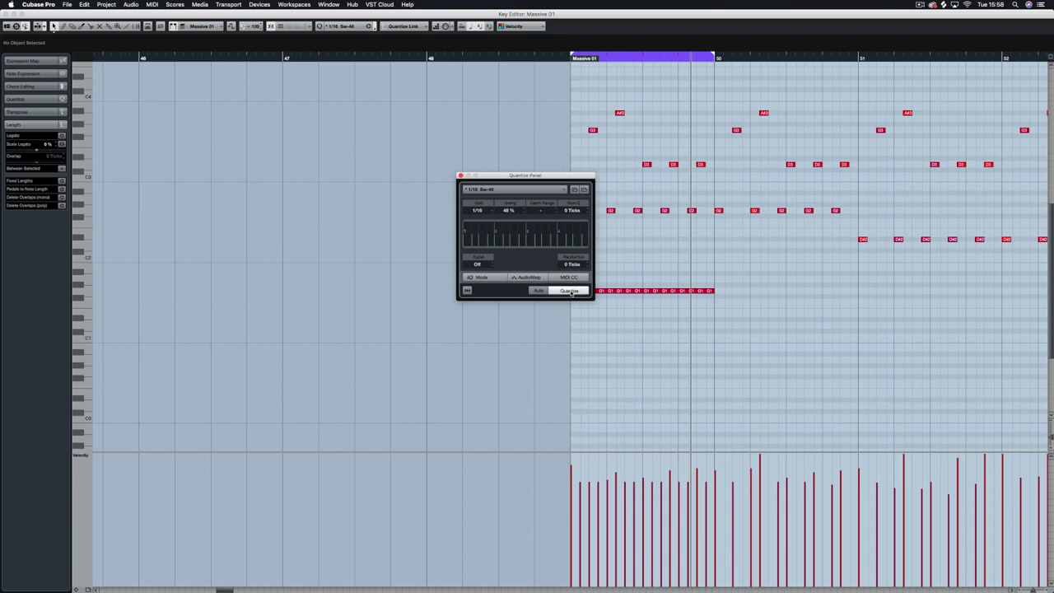
left_click(569, 291)
left_click(640, 113)
key("KP_1")
key("space")
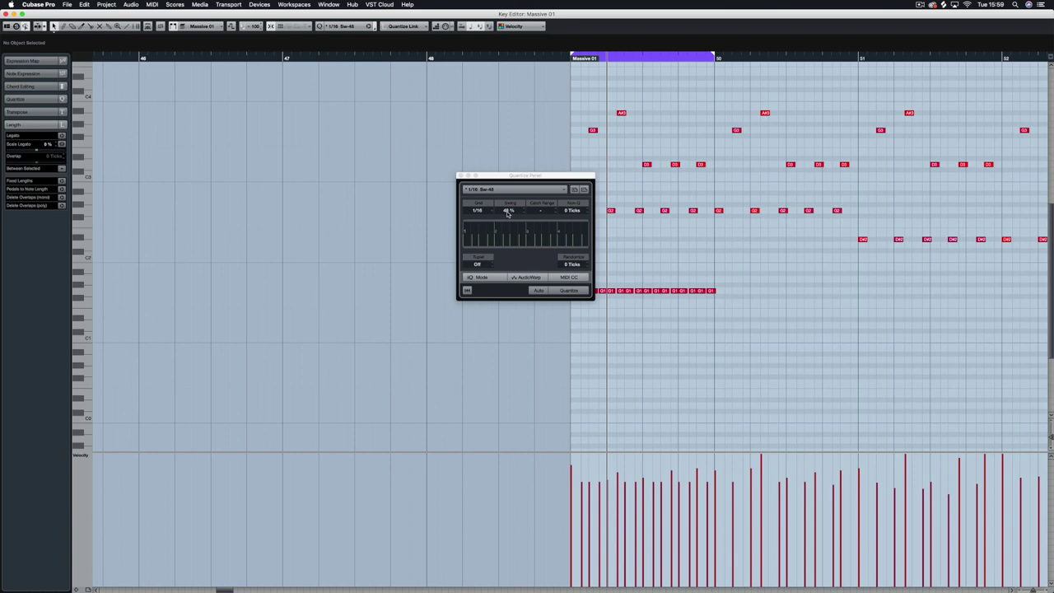
Set the Quantize Panel's swing to 49 % and quantize the Massive 01 notes again.
left_click_drag(509, 211, 503, 353)
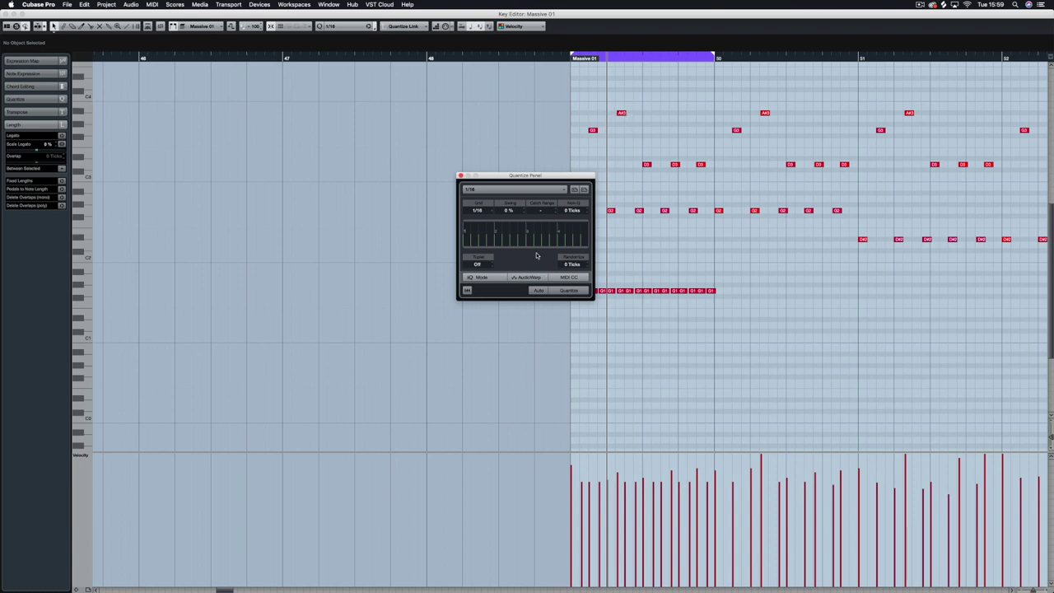
left_click_drag(508, 211, 513, 155)
left_click(569, 293)
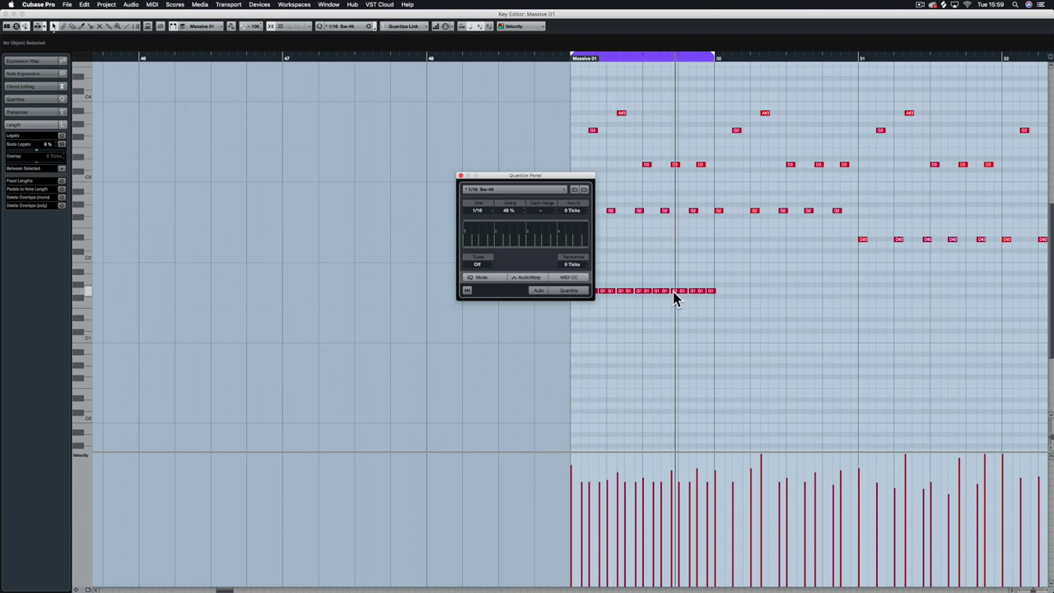
Reset the swing to 0 %, quantize the Massive 01 notes straight on the 1/16 grid, and close the Quantize Panel and Key Editor.
key("h")
key("h")
key("h")
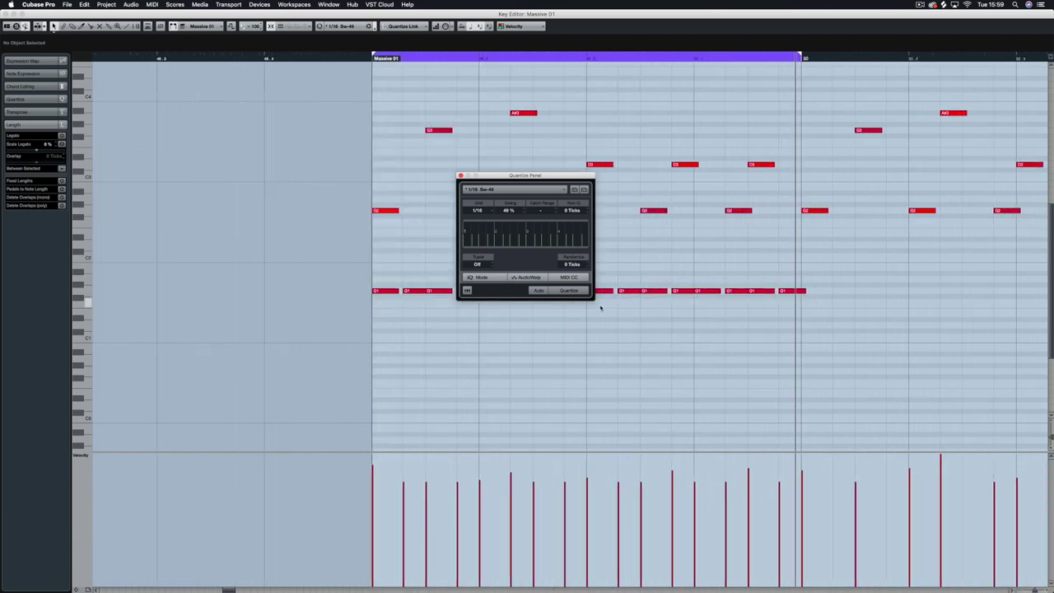
left_click_drag(504, 255, 516, 305)
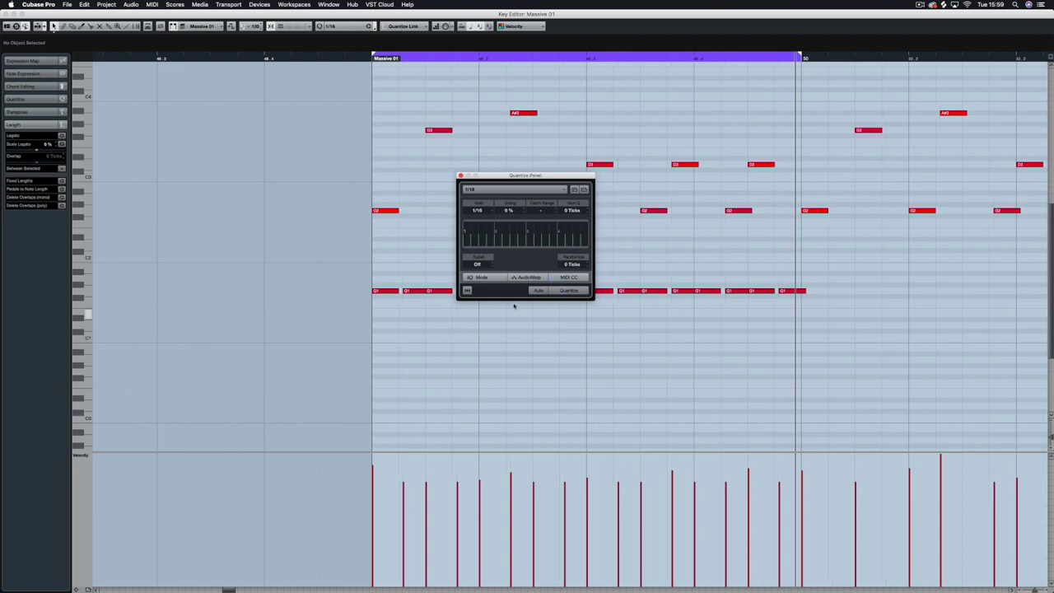
left_click(562, 292)
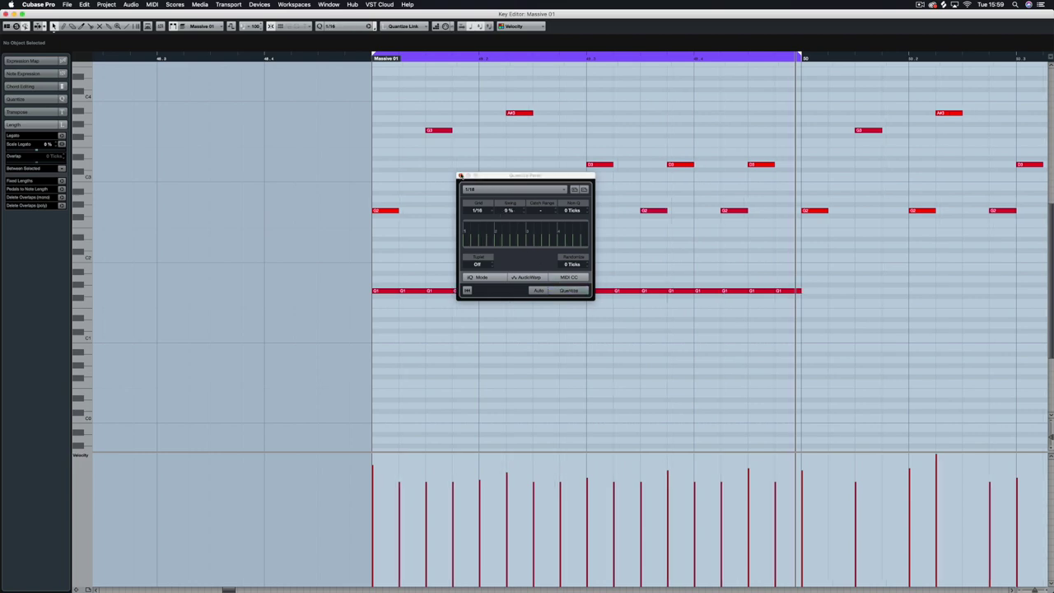
left_click(461, 176)
key("Return")
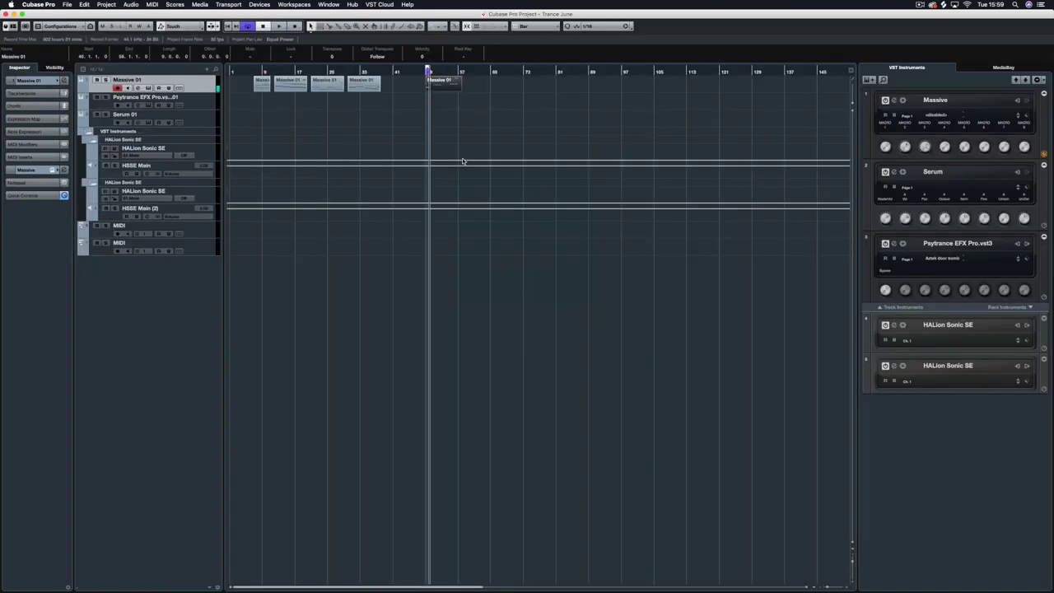
Play the second, third and fourth Massive 01 parts in the project, each from its start, to compare their feel.
left_click(348, 78)
left_click(315, 75)
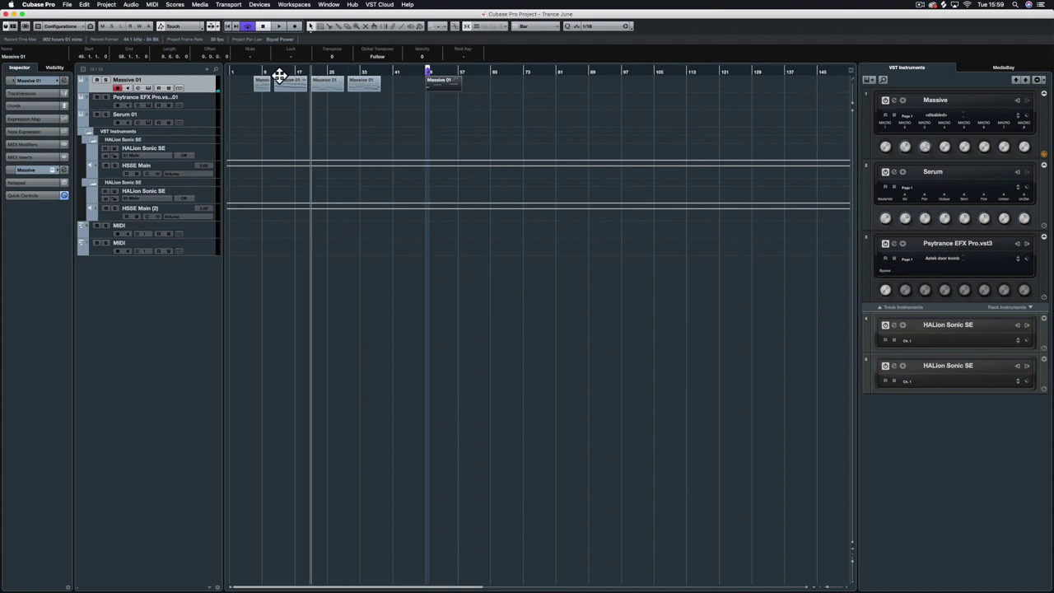
left_click(279, 76)
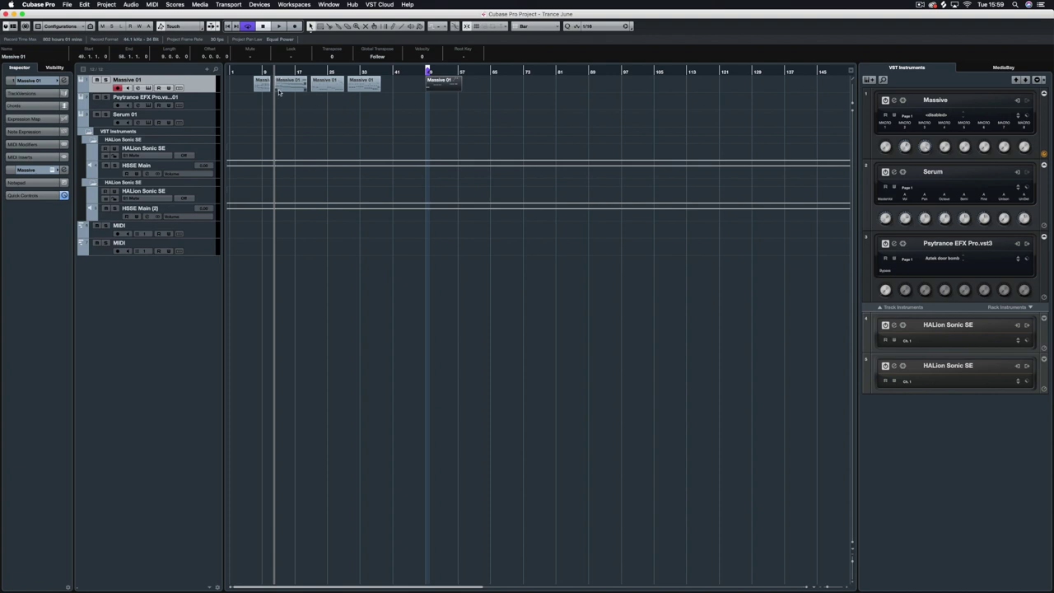
key("space")
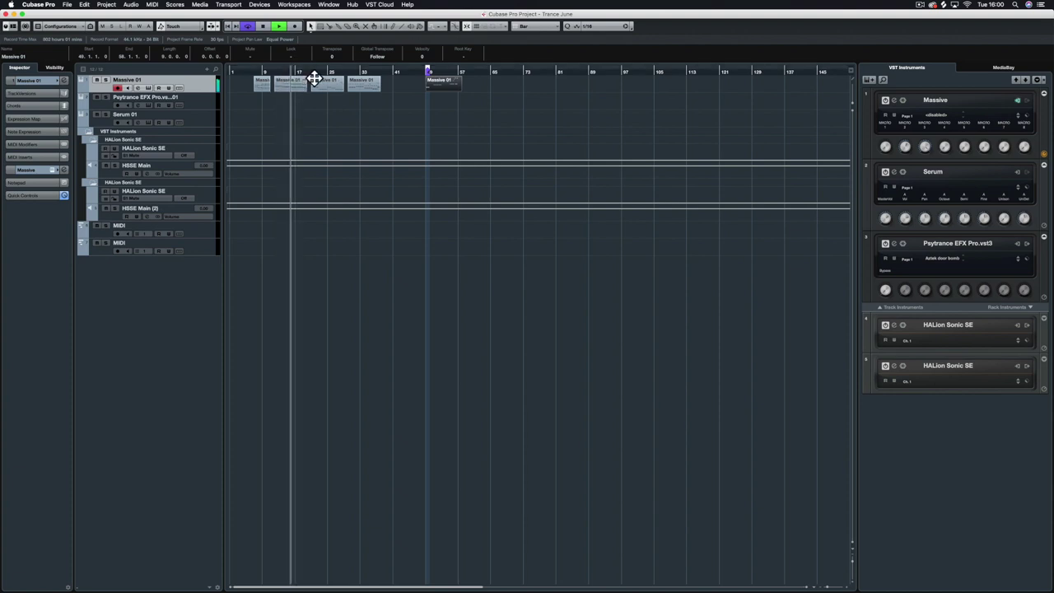
left_click(314, 78)
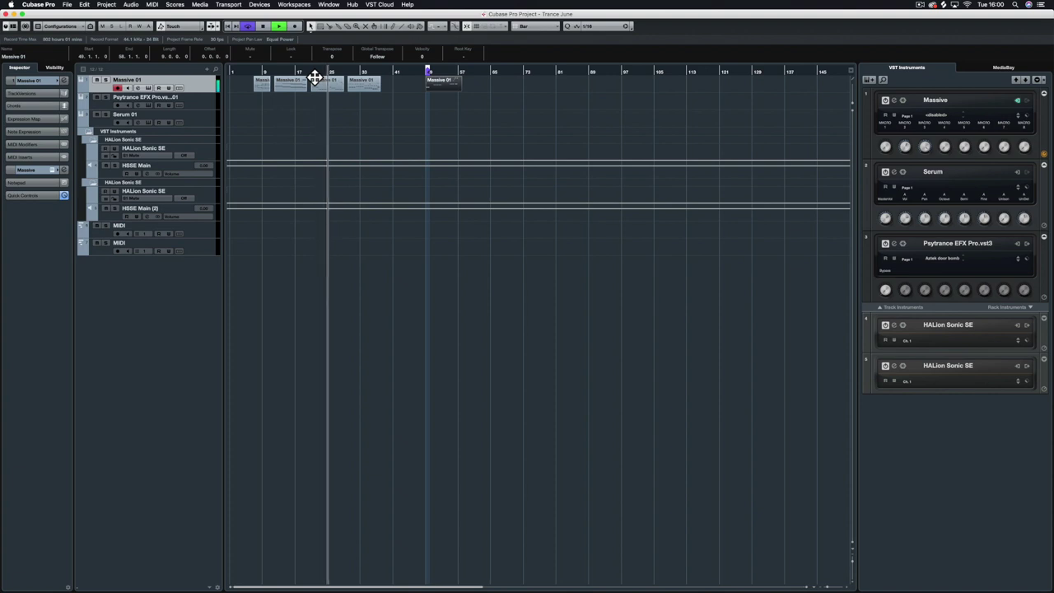
key("space")
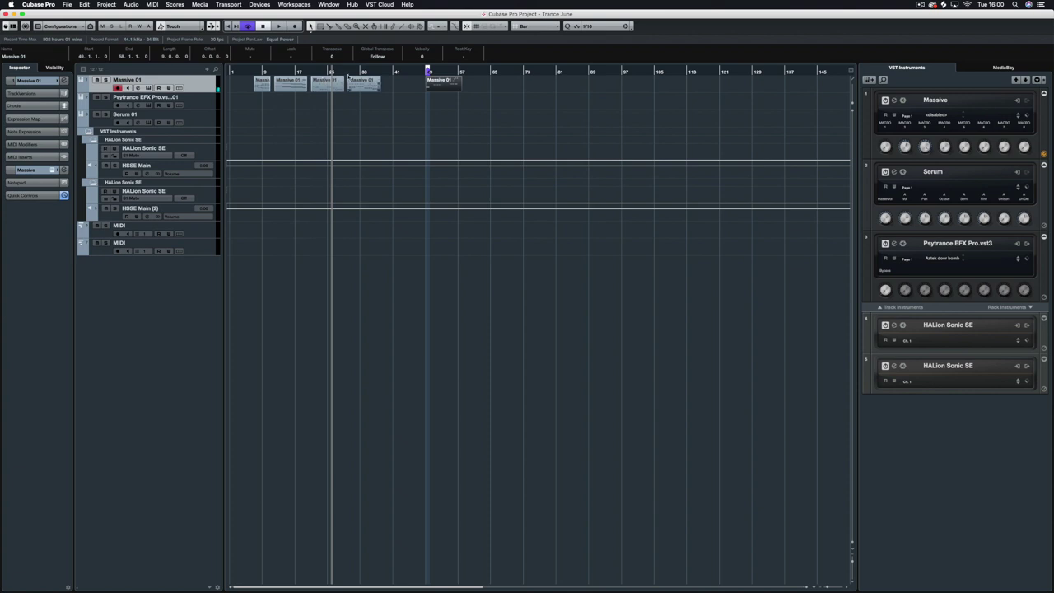
left_click(347, 72)
key("space")
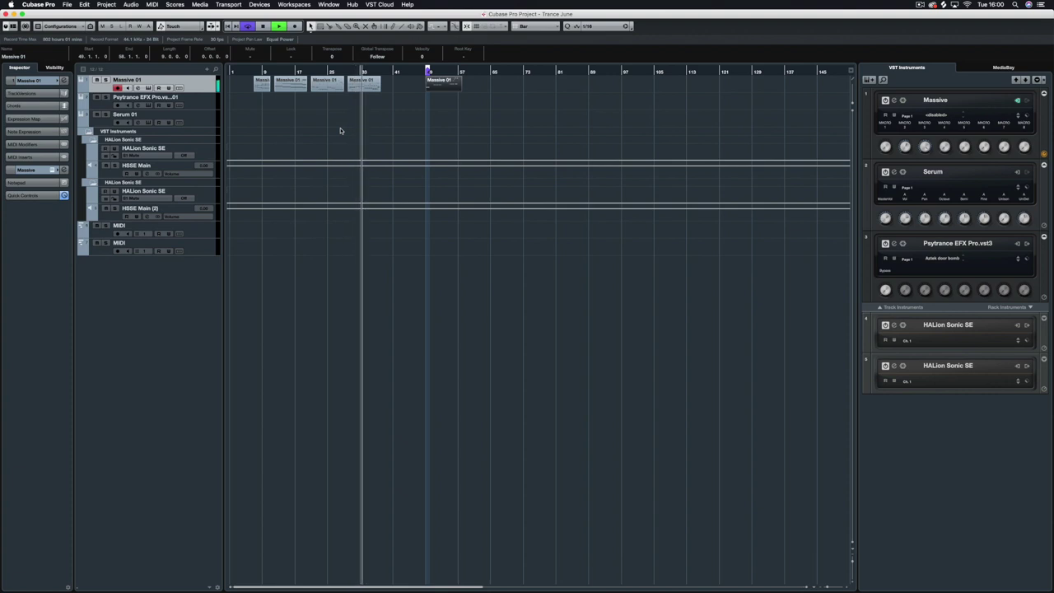
key("space")
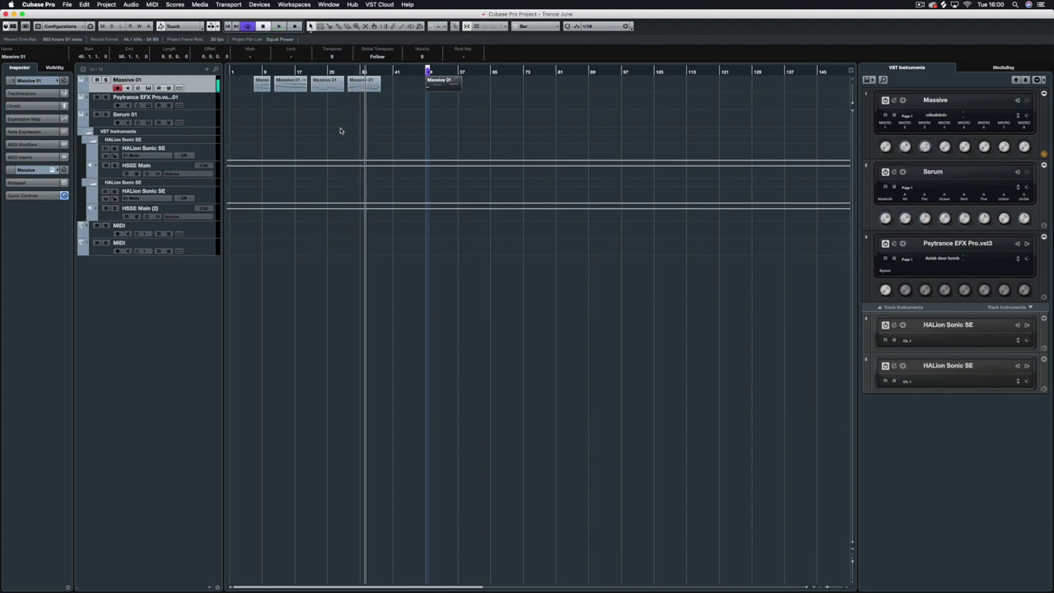